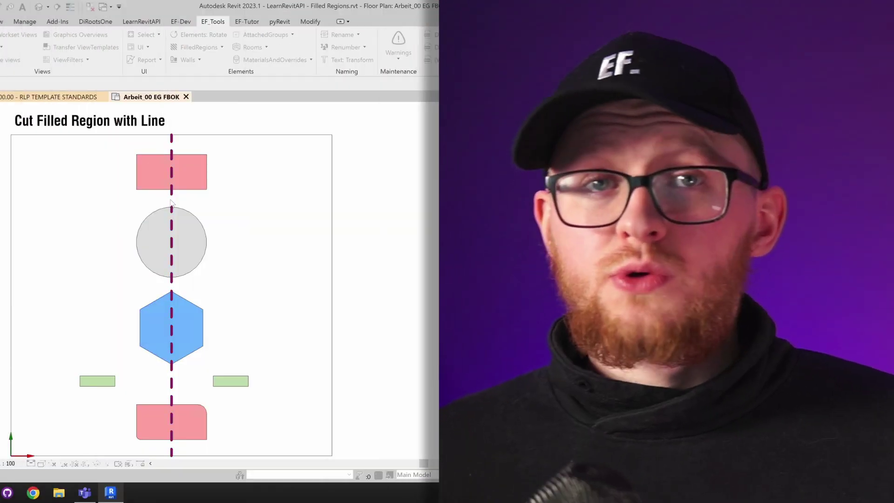
Split the square and circle filled regions along the dashed line
{"action": "left_click", "coordinate": [171, 279]}
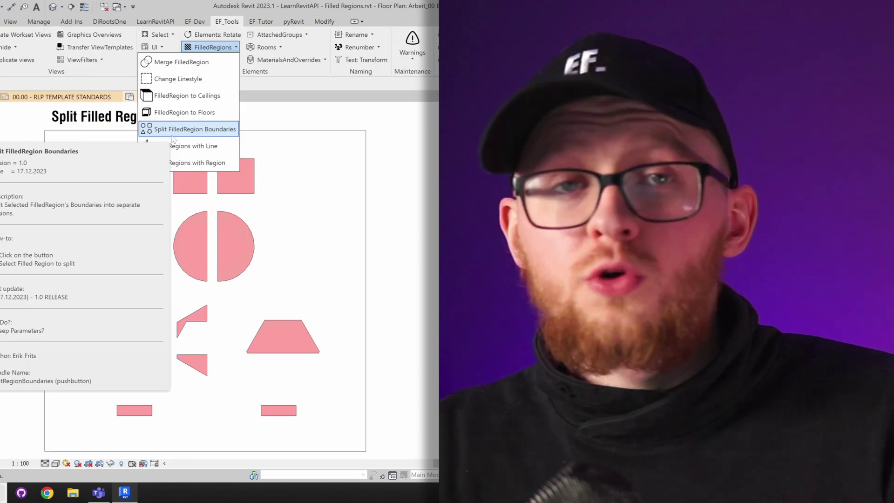
{"action": "left_click", "coordinate": [190, 128]}
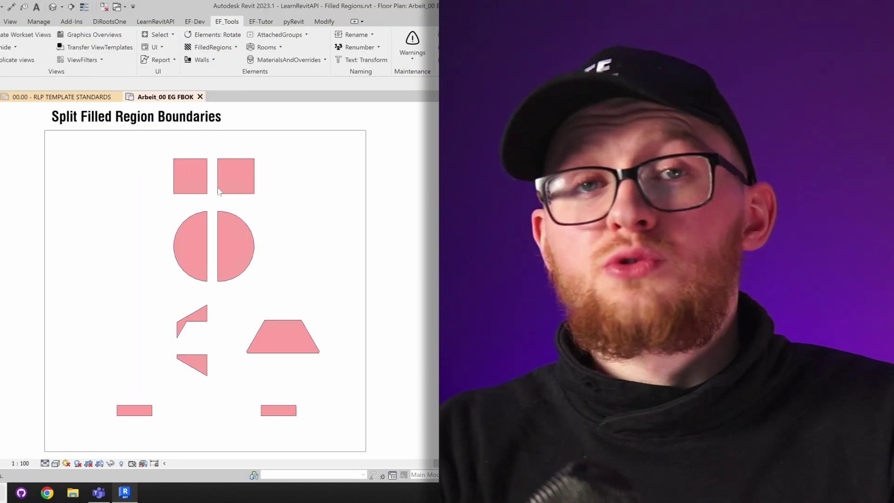
{"action": "left_click", "coordinate": [231, 182]}
{"action": "left_click", "coordinate": [191, 177]}
{"action": "left_click", "coordinate": [228, 228]}
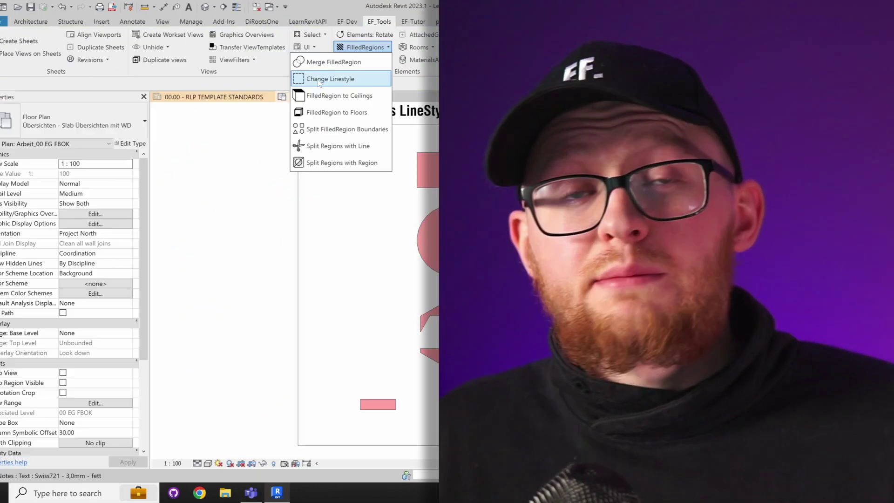
Give all filled regions a new boundary line style, then convert them into ceilings
{"action": "left_click", "coordinate": [336, 79]}
{"action": "left_click_drag", "start_coordinate": [169, 171], "coordinate": [169, 171]}
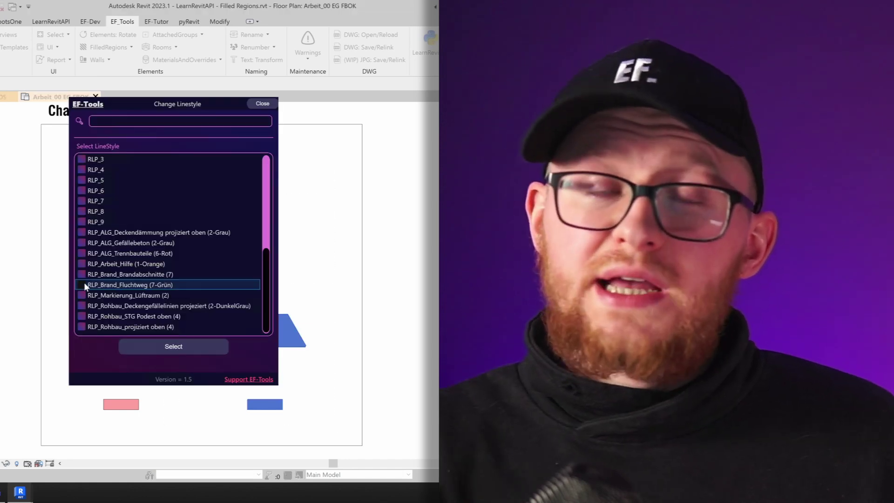
{"action": "left_click", "coordinate": [84, 282]}
{"action": "left_click", "coordinate": [176, 343]}
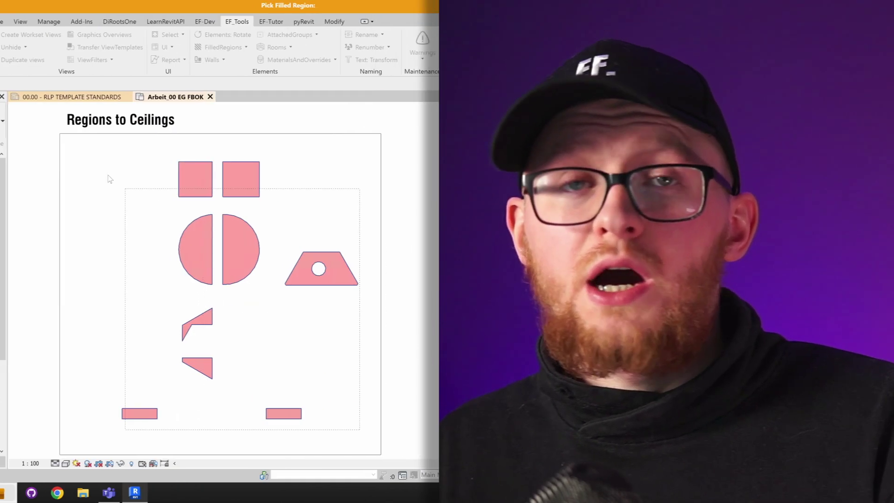
{"action": "left_click", "coordinate": [255, 311]}
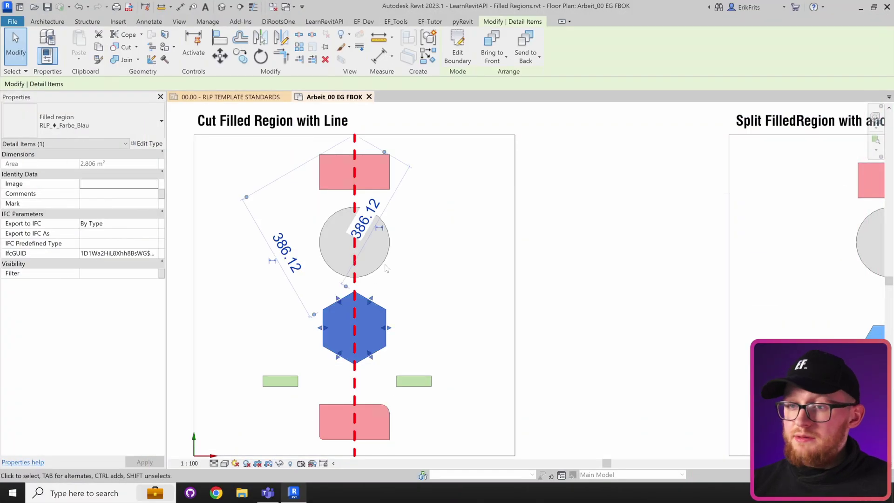
Inspect the grey circle region and the dashed detail line
{"action": "left_click", "coordinate": [374, 223]}
{"action": "key", "text": "Escape"}
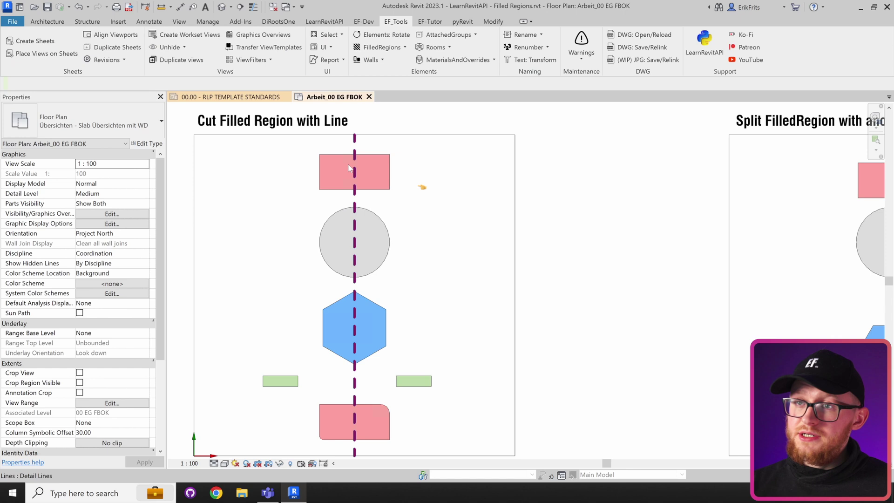
{"action": "left_click", "coordinate": [353, 169]}
{"action": "key", "text": "Escape"}
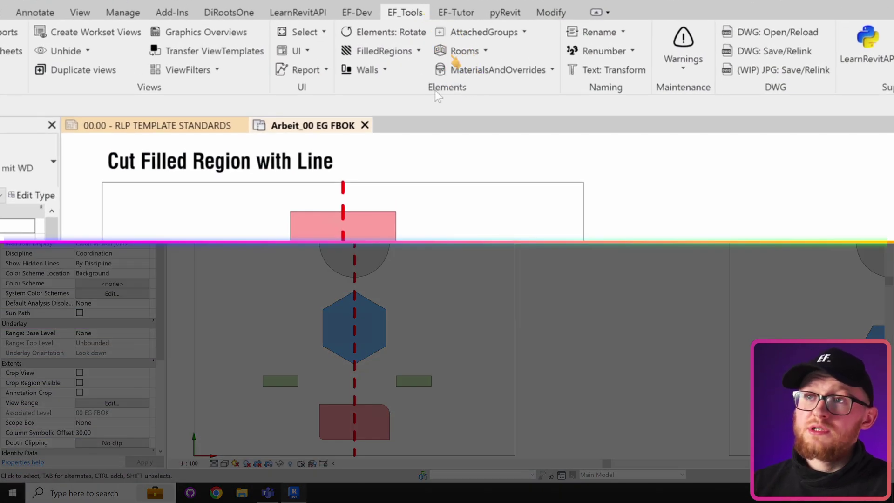
Cut the six picked filled regions along the red dashed detail line with Split Regions with Line
{"action": "left_click", "coordinate": [416, 52]}
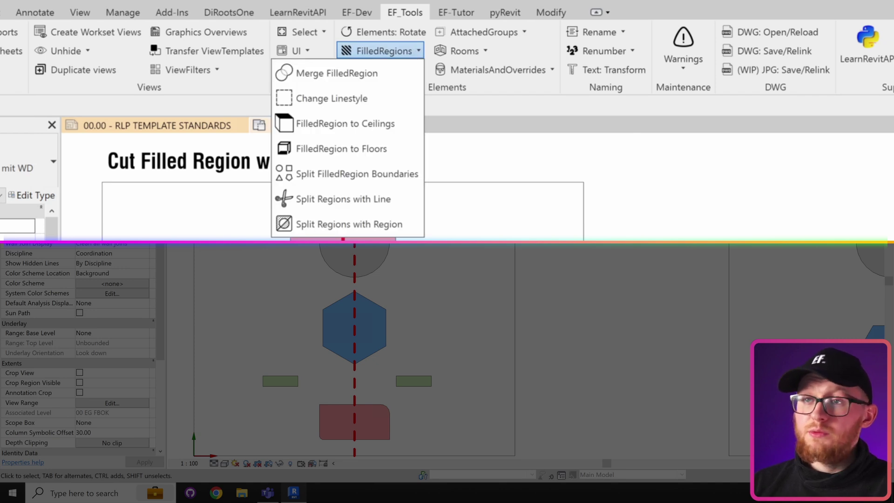
{"action": "left_click", "coordinate": [328, 200]}
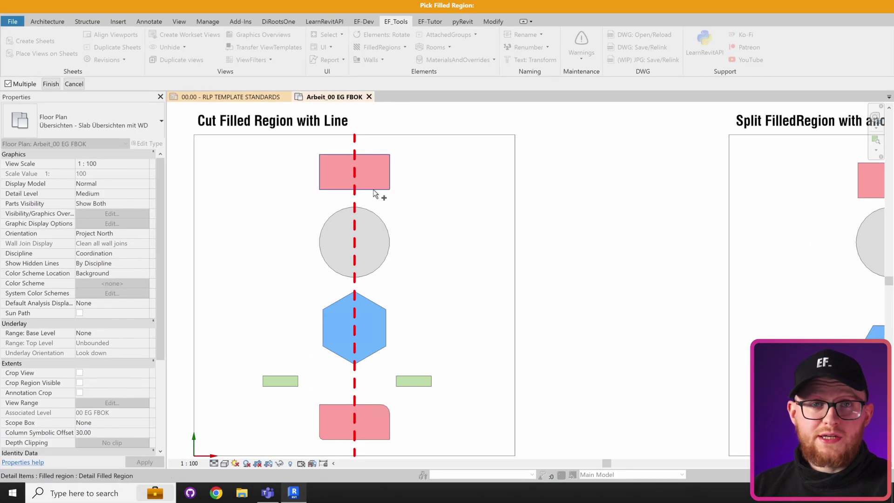
{"action": "left_click", "coordinate": [375, 194]}
{"action": "left_click", "coordinate": [377, 242]}
{"action": "left_click", "coordinate": [375, 326]}
{"action": "left_click", "coordinate": [379, 409]}
{"action": "left_click", "coordinate": [280, 381]}
{"action": "left_click", "coordinate": [414, 381]}
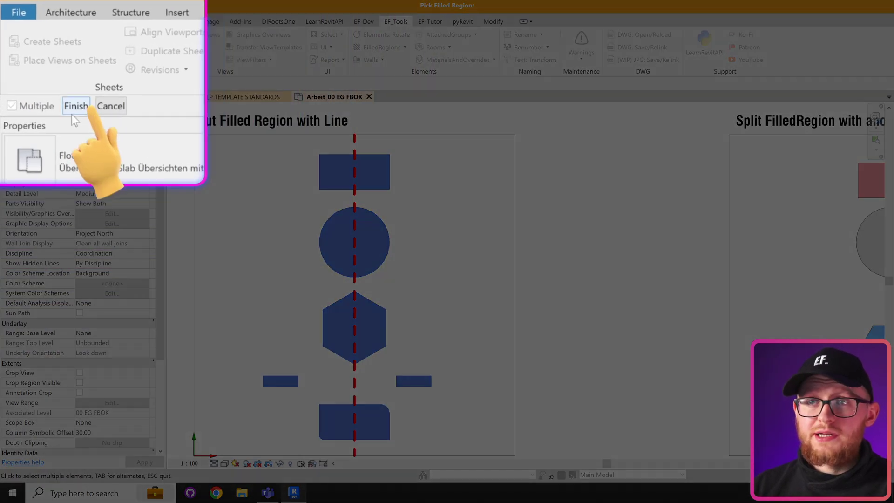
{"action": "left_click", "coordinate": [49, 85]}
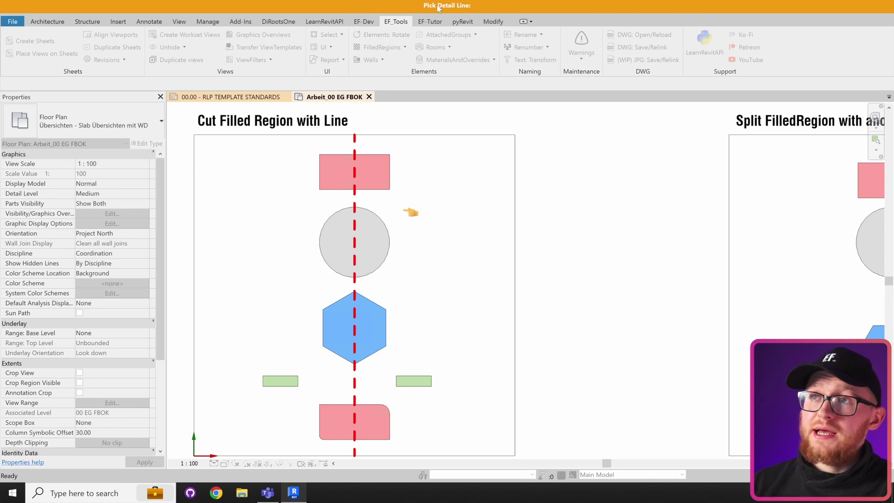
{"action": "left_click", "coordinate": [355, 194]}
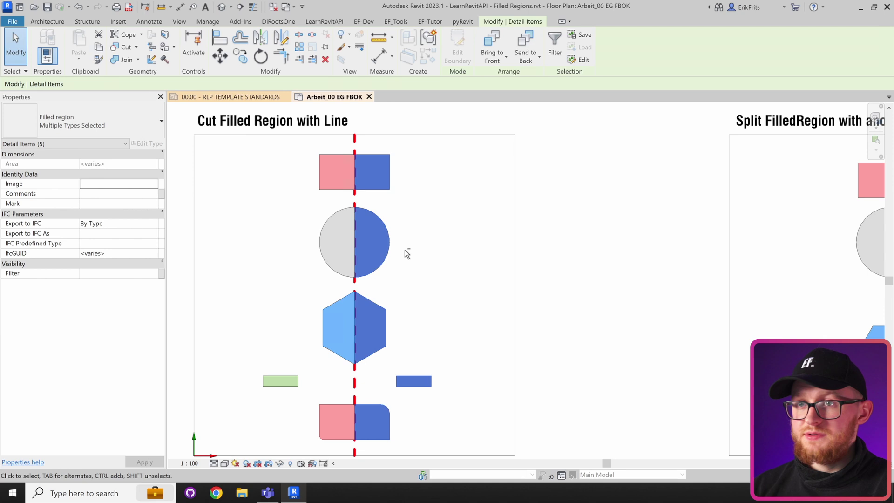
{"action": "key", "text": "Escape"}
{"action": "mouse_move", "coordinate": [677, 242]}
{"action": "middle_mouse_down"}
{"action": "mouse_move", "coordinate": [329, 226]}
{"action": "mouse_move", "coordinate": [171, 242]}
{"action": "mouse_move", "coordinate": [98, 231]}
{"action": "middle_mouse_up"}
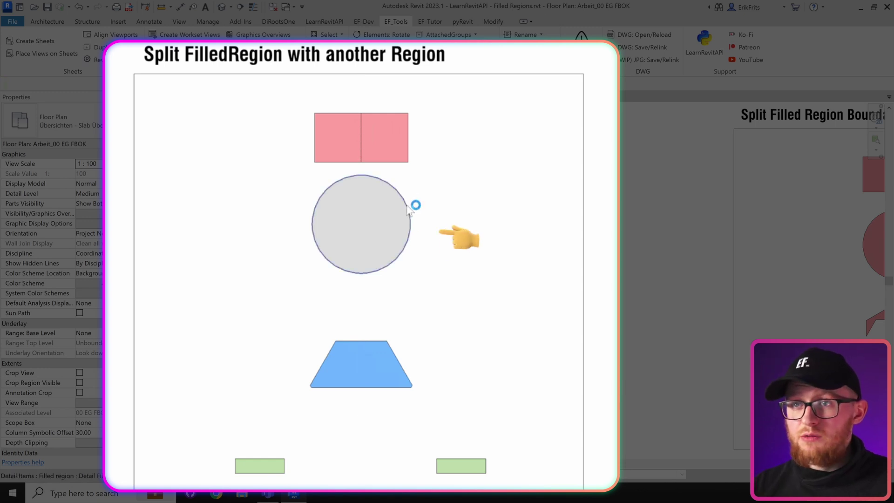
Move the pink square piece, blue trapezoid and green bar onto the grey circle
{"action": "left_click", "coordinate": [399, 170]}
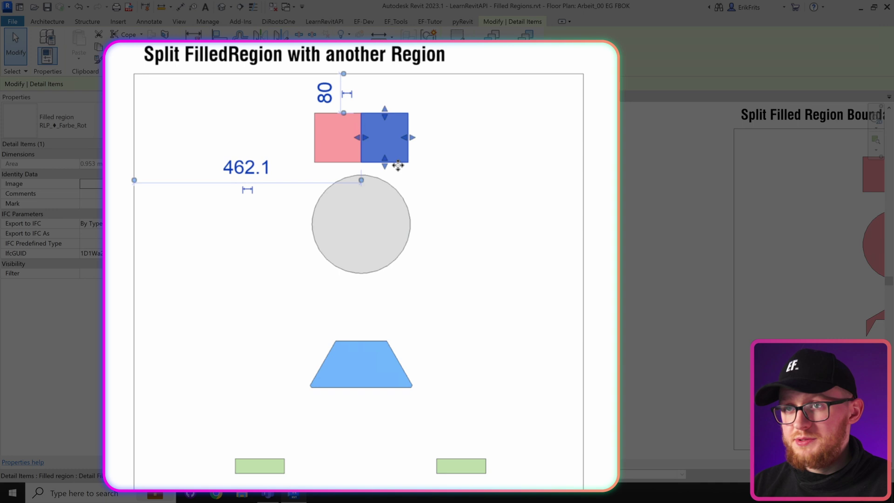
{"action": "left_click_drag", "start_coordinate": [398, 166], "coordinate": [417, 225]}
{"action": "left_click", "coordinate": [443, 324]}
{"action": "left_click", "coordinate": [380, 341]}
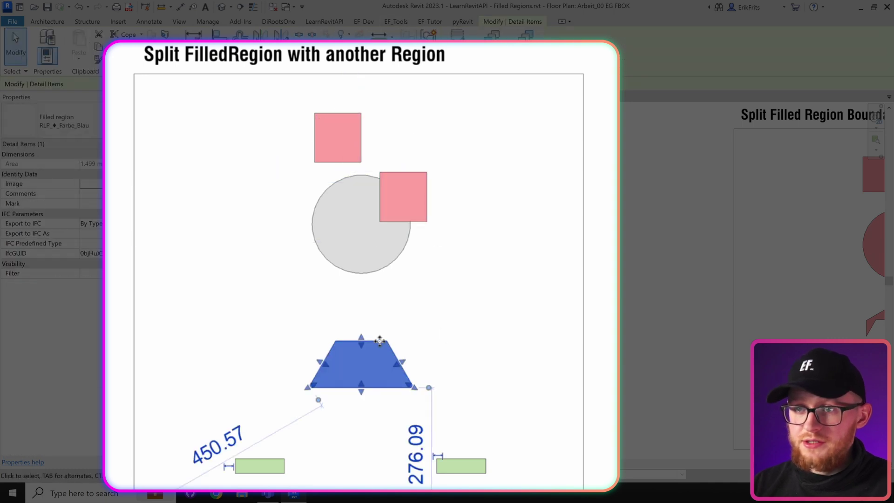
{"action": "left_click_drag", "start_coordinate": [380, 340], "coordinate": [342, 254]}
{"action": "left_click", "coordinate": [415, 334]}
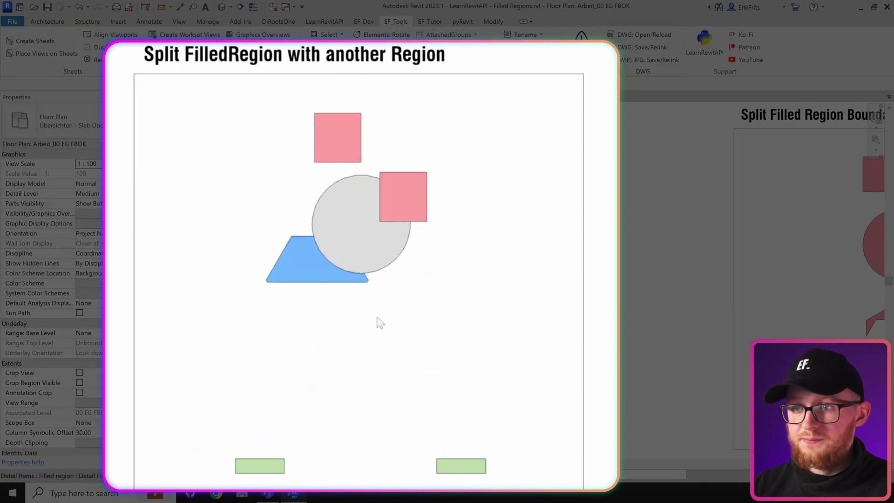
{"action": "left_click", "coordinate": [482, 459]}
{"action": "left_click_drag", "start_coordinate": [482, 458], "coordinate": [368, 220]}
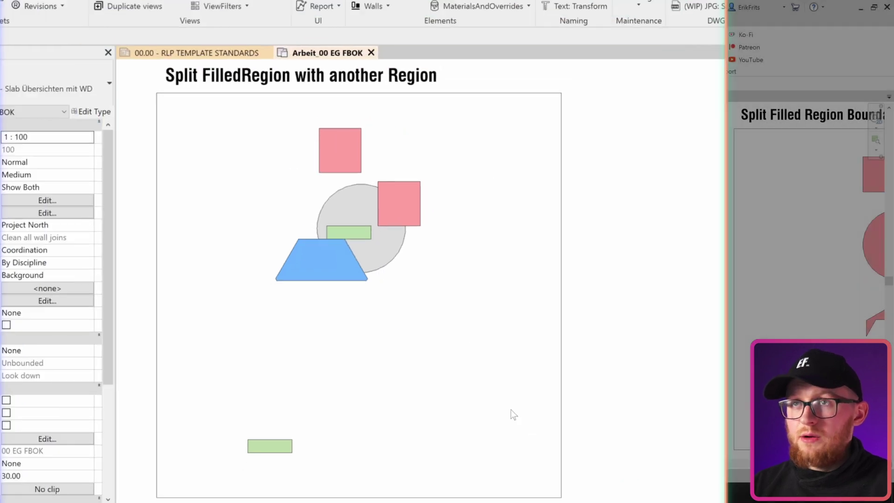
{"action": "left_click", "coordinate": [522, 318]}
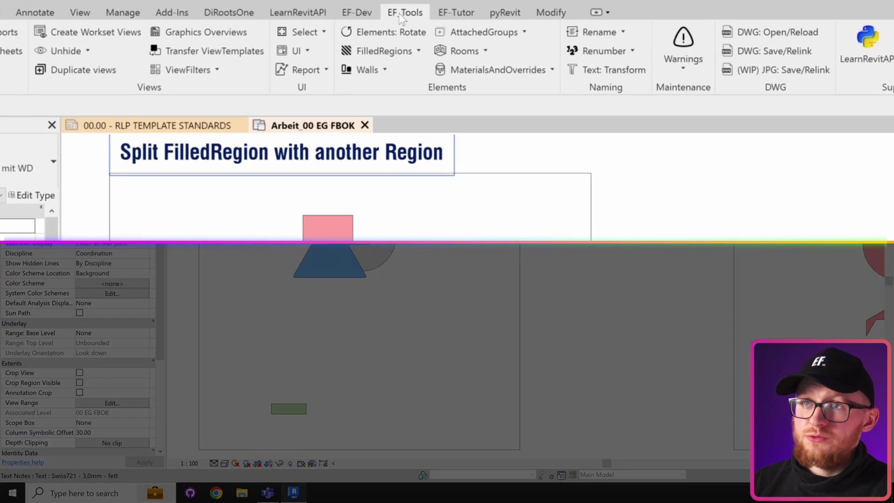
Cut the pink square out of the grey circle using Split Regions with Region
{"action": "left_click", "coordinate": [381, 51]}
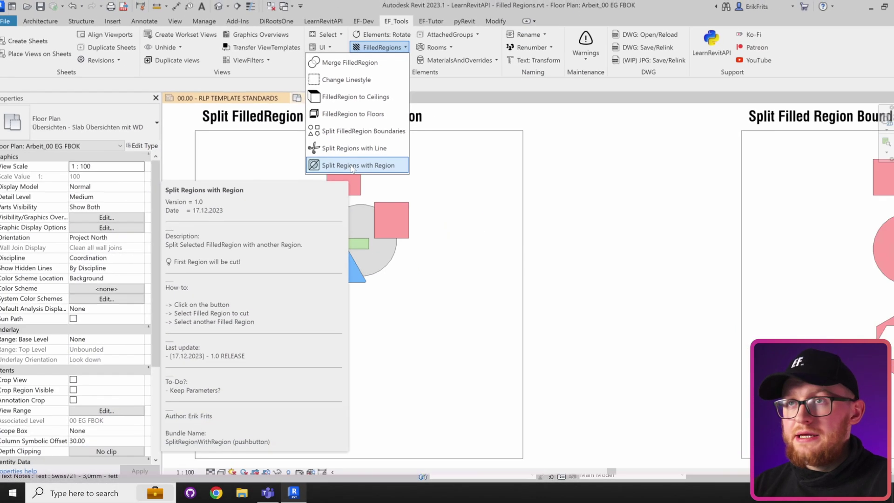
{"action": "left_click", "coordinate": [328, 223]}
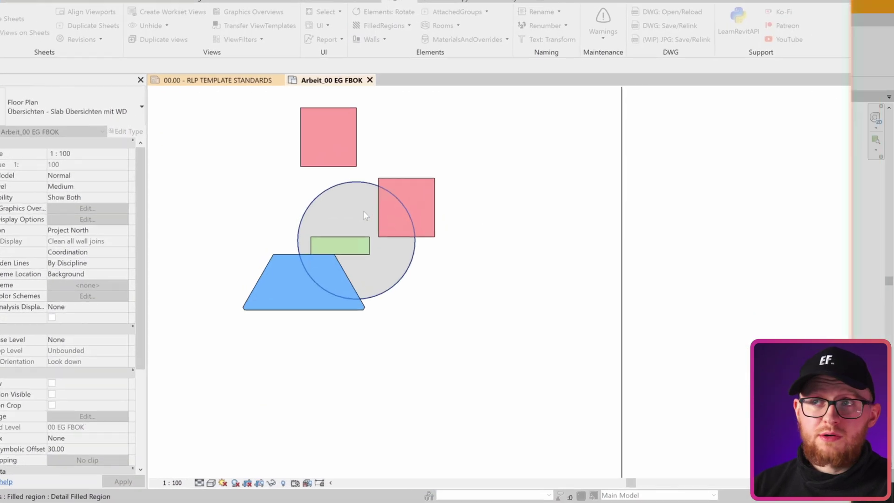
{"action": "left_click", "coordinate": [353, 209]}
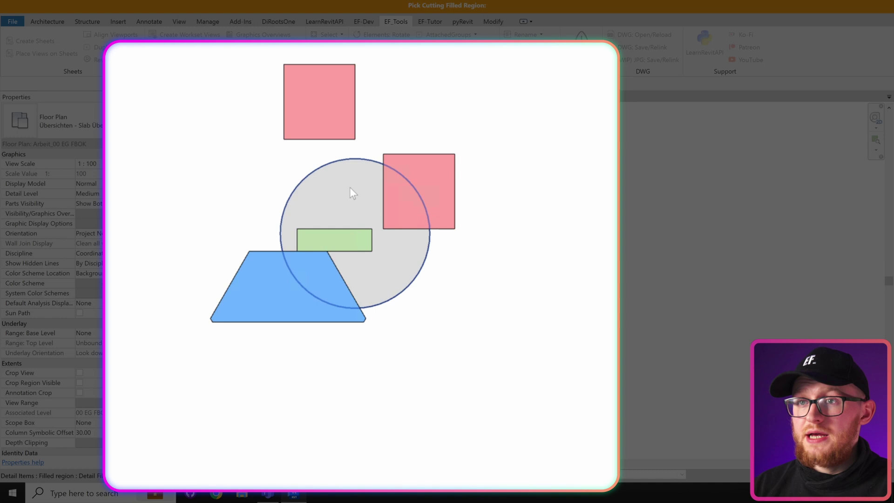
{"action": "left_click", "coordinate": [442, 186]}
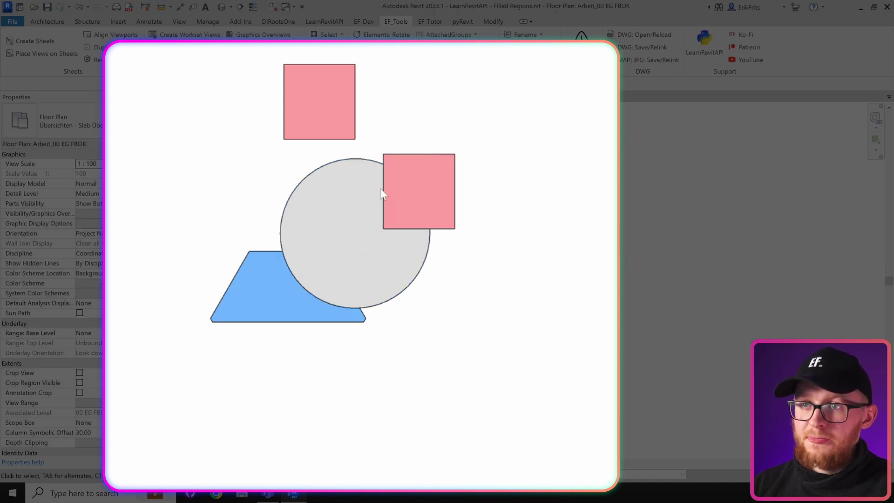
Merge the cut grey circle pieces back into one filled region
{"action": "left_click", "coordinate": [362, 164]}
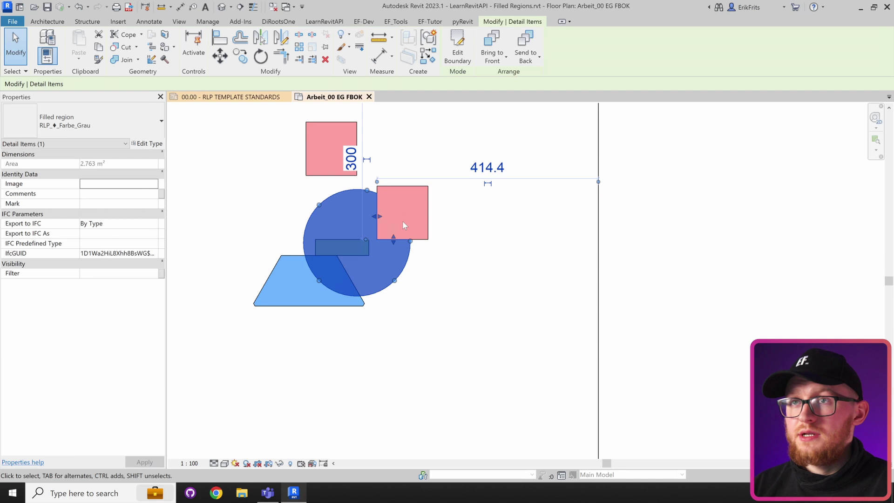
{"action": "left_click", "coordinate": [382, 47]}
{"action": "left_click", "coordinate": [350, 62]}
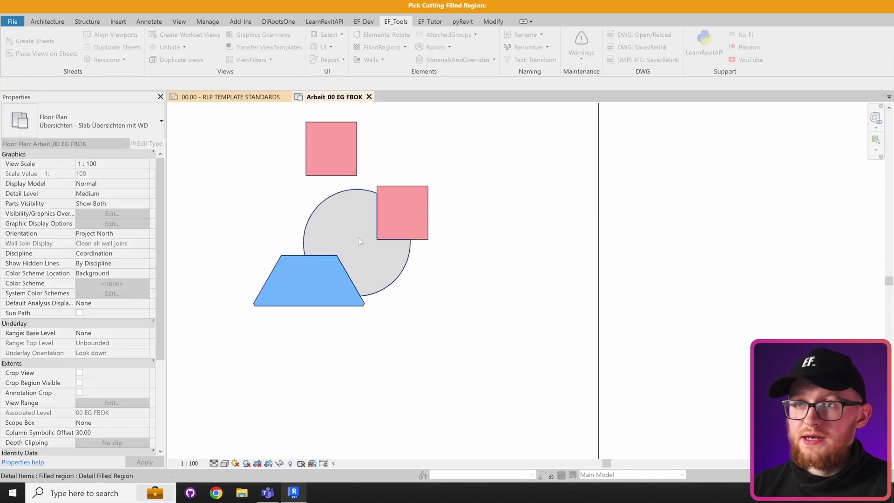
{"action": "left_click", "coordinate": [399, 282]}
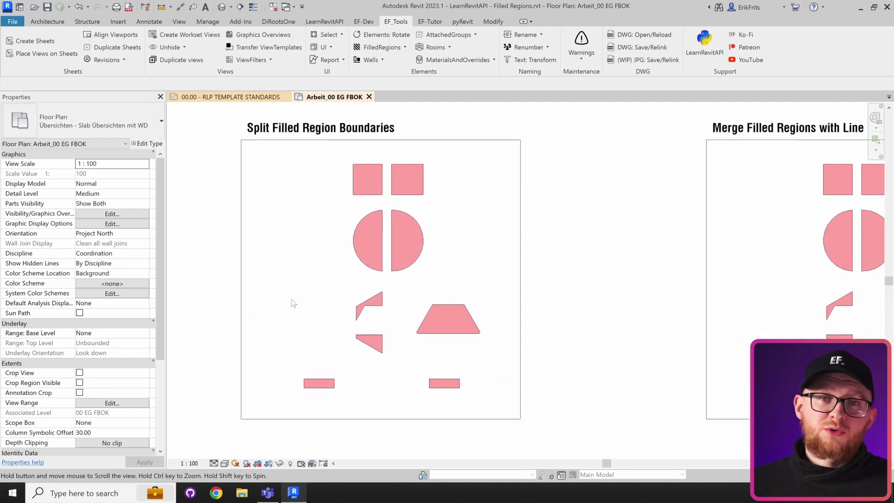
Select the multi-shape filled region and finish its boundary edit mode
{"action": "scroll", "coordinate": [291, 307], "scroll_direction": "up", "scroll_amount": 1}
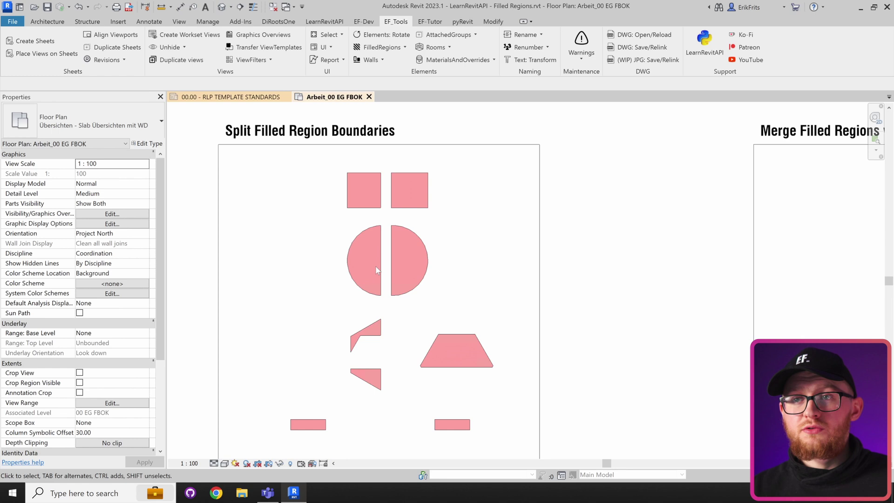
{"action": "middle_click_drag", "start_coordinate": [377, 270], "coordinate": [372, 256]}
{"action": "left_click", "coordinate": [416, 272]}
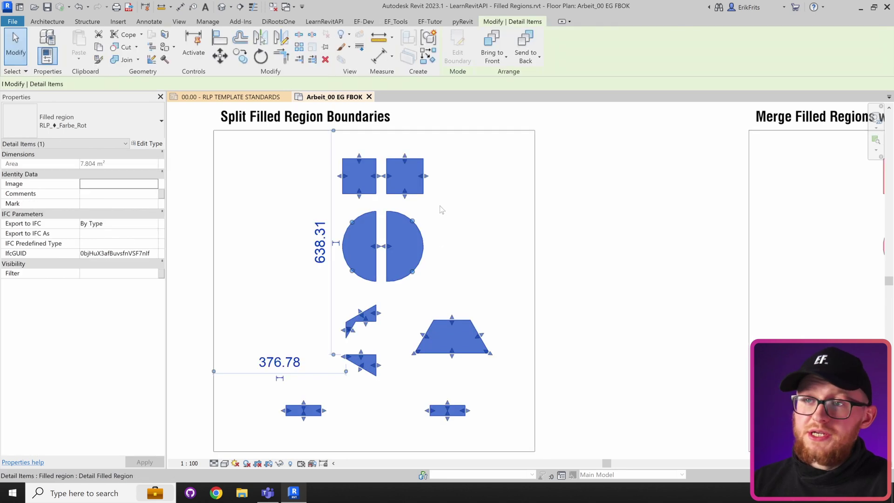
{"action": "double_click", "coordinate": [421, 257]}
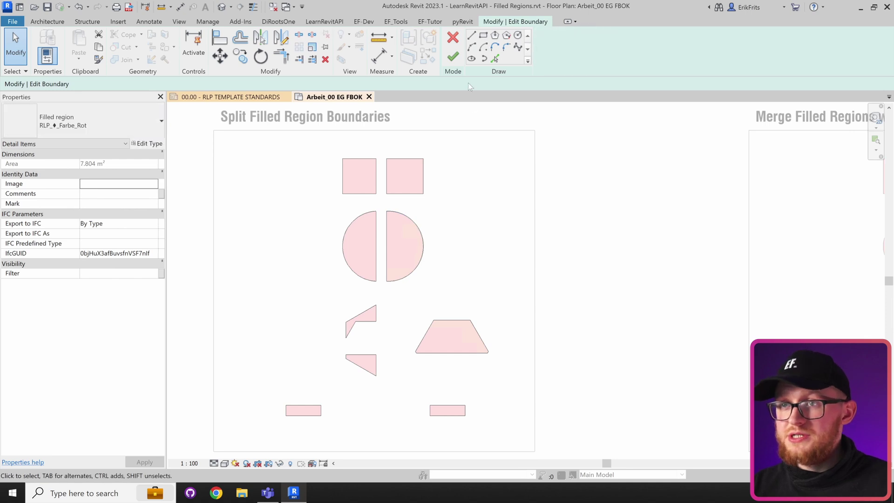
{"action": "left_click", "coordinate": [453, 56]}
{"action": "key", "text": "Escape"}
Run Split FilledRegion Boundaries and confirm squares, half-circles and angled shape are separate regions
{"action": "left_click", "coordinate": [396, 21]}
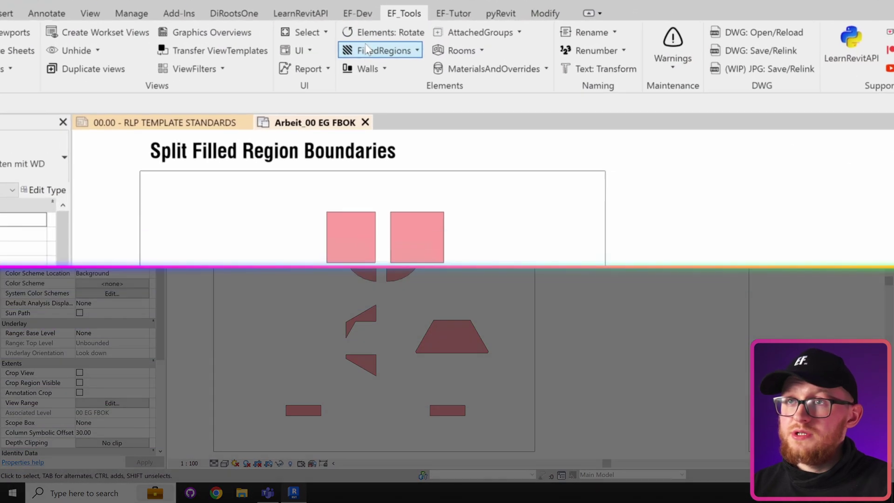
{"action": "left_click", "coordinate": [378, 47]}
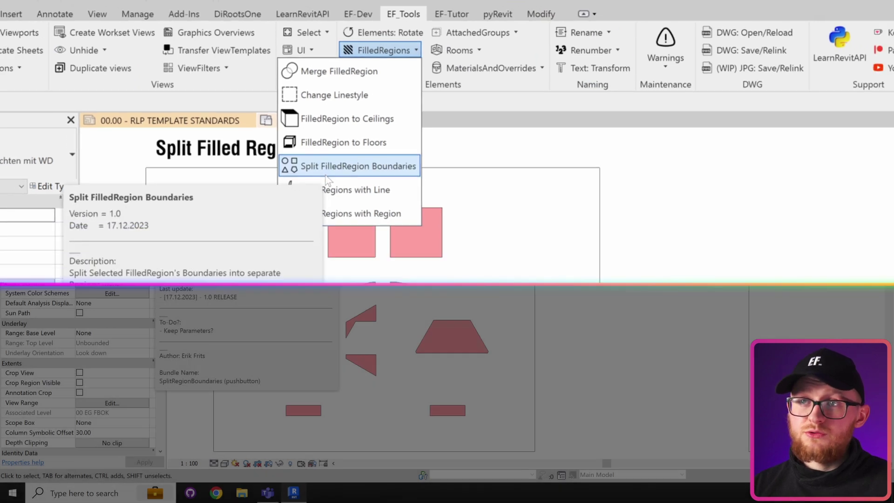
{"action": "left_click", "coordinate": [358, 174]}
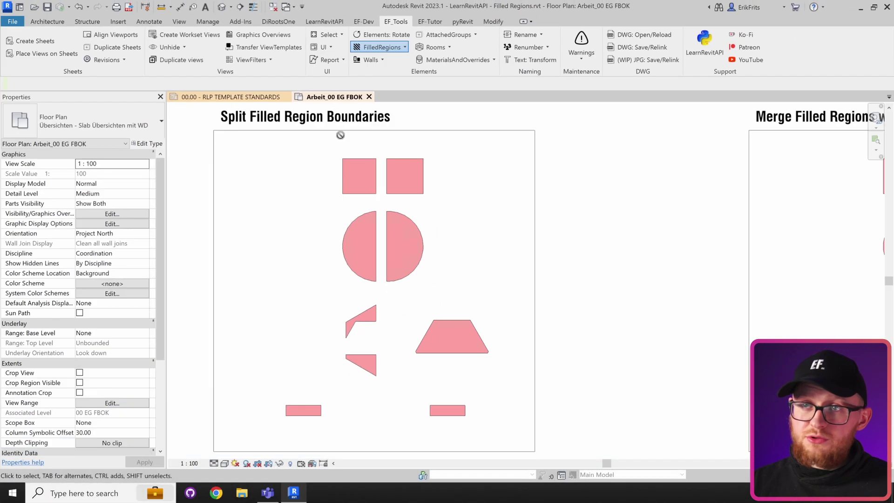
{"action": "left_click", "coordinate": [416, 195]}
{"action": "left_click", "coordinate": [359, 176]}
{"action": "left_click", "coordinate": [359, 246]}
{"action": "left_click", "coordinate": [405, 246]}
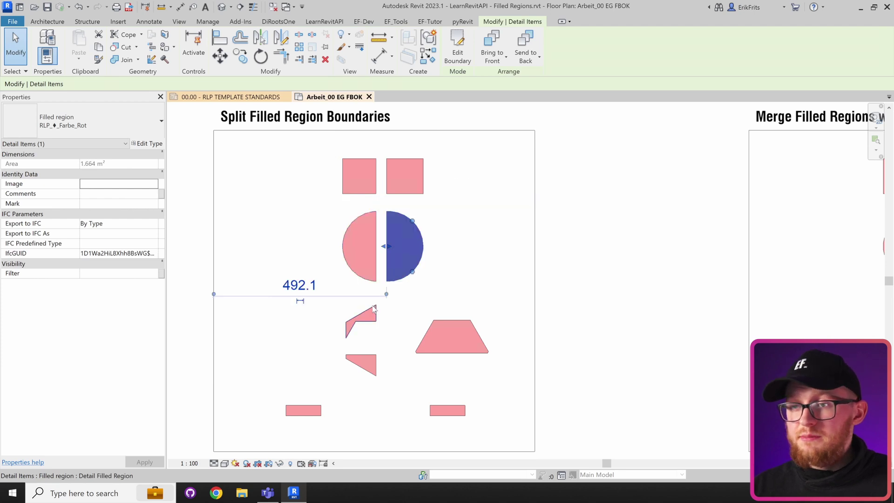
{"action": "left_click", "coordinate": [375, 310]}
Show the square, half-circle and trapezoid on the Merge board are separate regions
{"action": "middle_click_drag", "start_coordinate": [460, 230], "coordinate": [81, 243]}
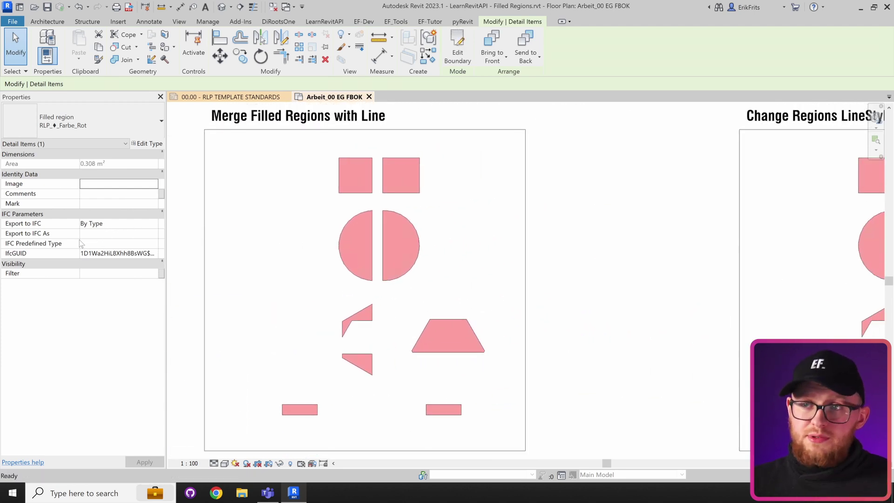
{"action": "key", "text": "Escape"}
{"action": "left_click", "coordinate": [399, 173]}
{"action": "left_click", "coordinate": [398, 219]}
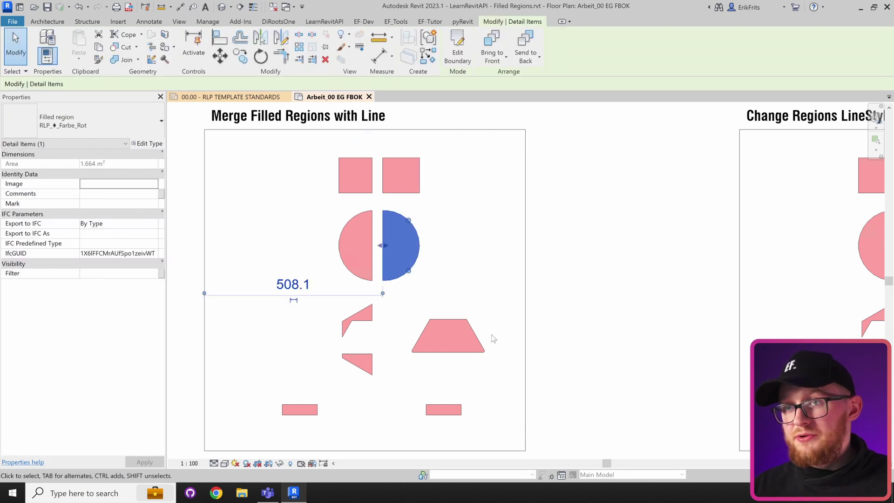
{"action": "left_click", "coordinate": [459, 331]}
{"action": "key", "text": "Escape"}
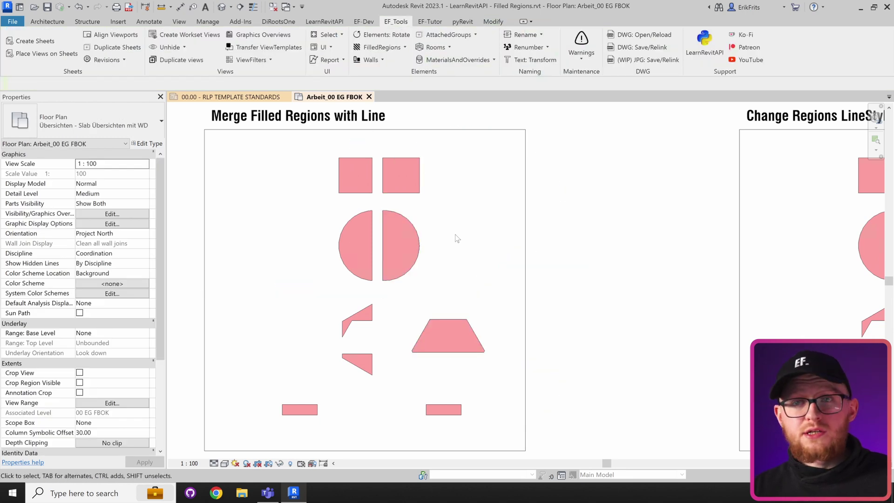
Merge the nine filled regions into one 7.805 m² region with Merge FilledRegion
{"action": "left_click", "coordinate": [379, 47]}
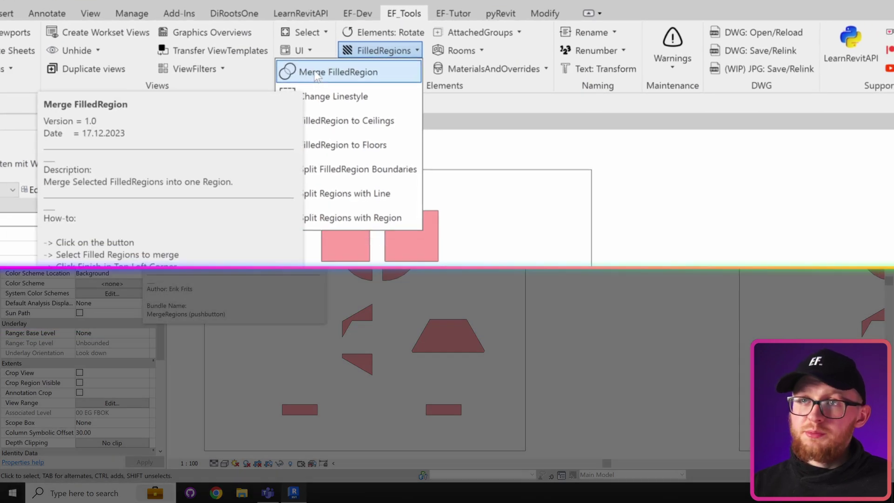
{"action": "left_click", "coordinate": [312, 80]}
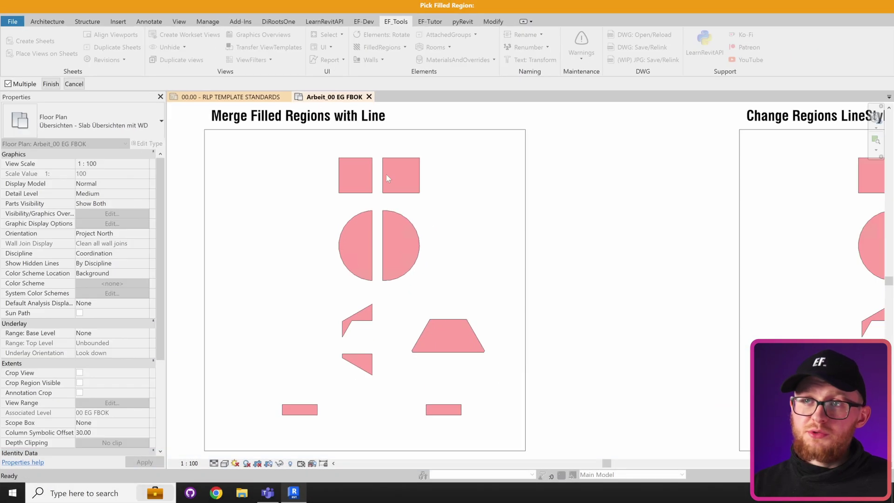
{"action": "left_click_drag", "start_coordinate": [249, 178], "coordinate": [248, 176]}
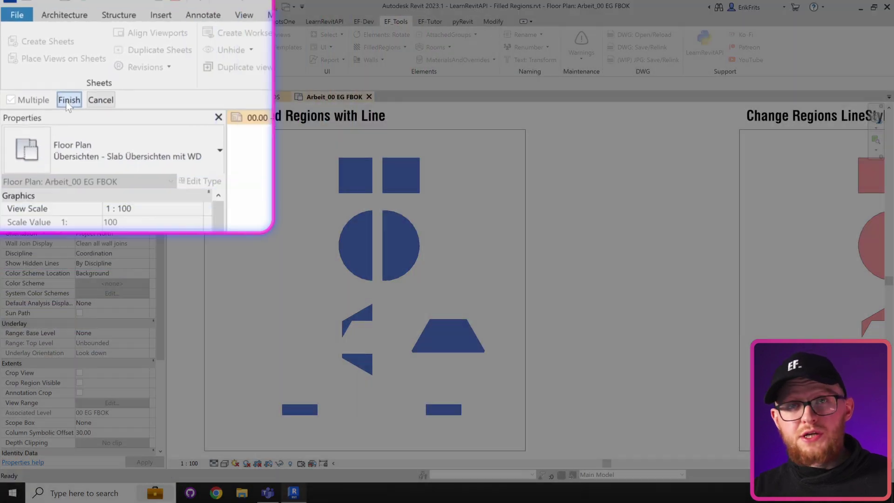
{"action": "left_click", "coordinate": [51, 84]}
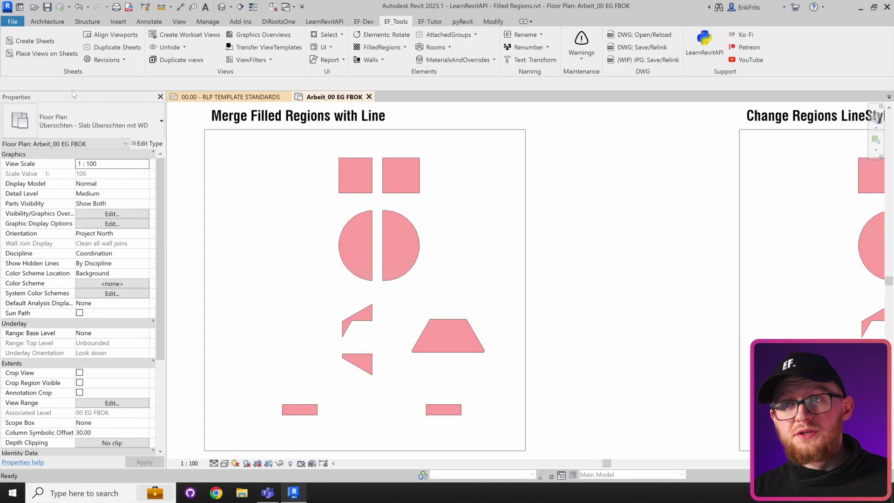
{"action": "left_click", "coordinate": [420, 254]}
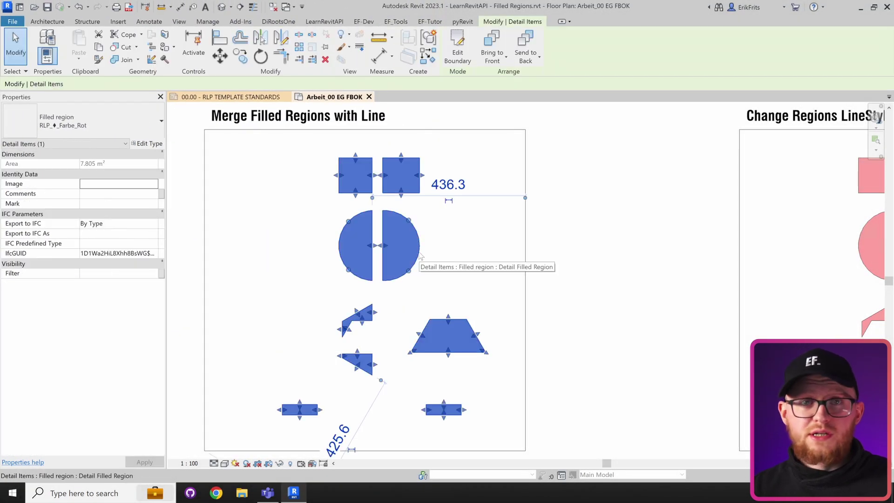
{"action": "middle_click_drag", "start_coordinate": [631, 244], "coordinate": [140, 239]}
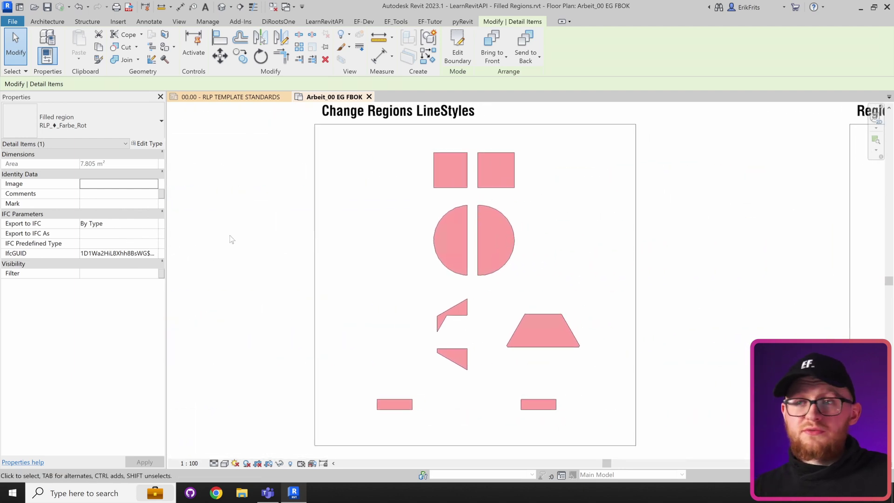
Select the square, half-circle and notched shape to check their current outlines
{"action": "left_click", "coordinate": [527, 234]}
{"action": "left_click", "coordinate": [496, 170]}
{"action": "left_click", "coordinate": [501, 220]}
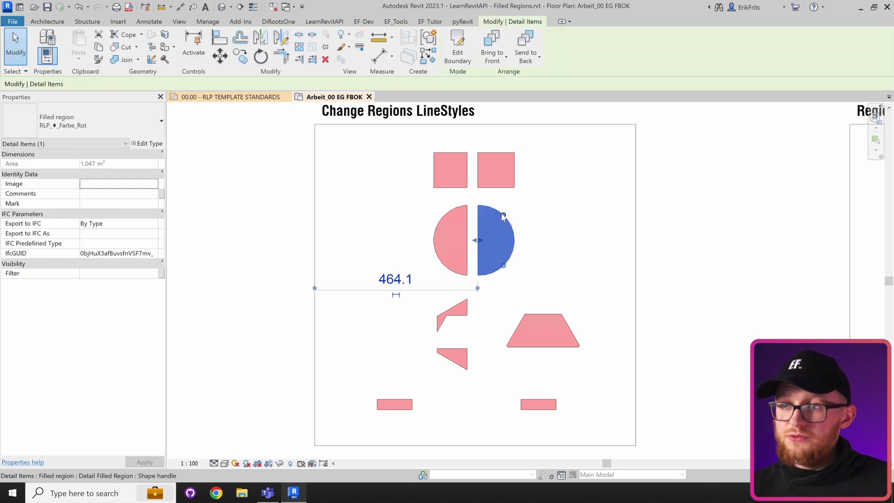
{"action": "left_click", "coordinate": [461, 315]}
{"action": "left_click", "coordinate": [456, 311]}
{"action": "key", "text": "Escape"}
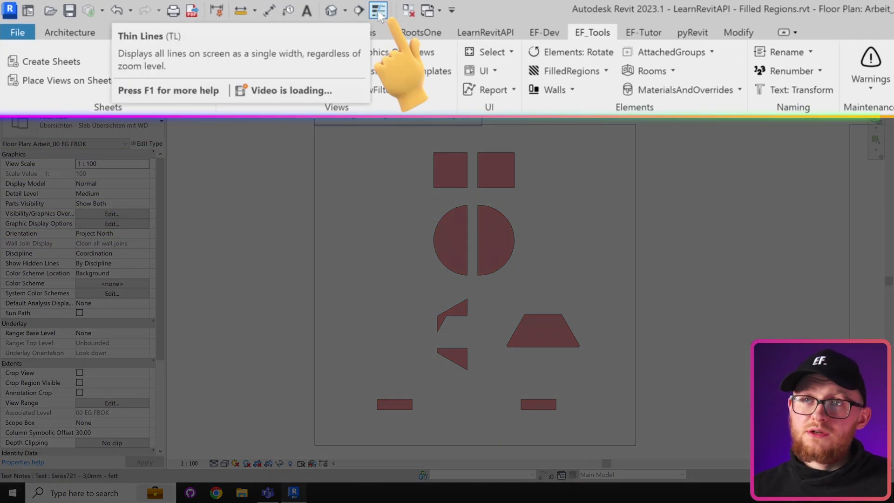
Apply the red dashed RLP_Brand_Brandabschnitte (7) line style to eight regions
{"action": "left_click", "coordinate": [379, 11]}
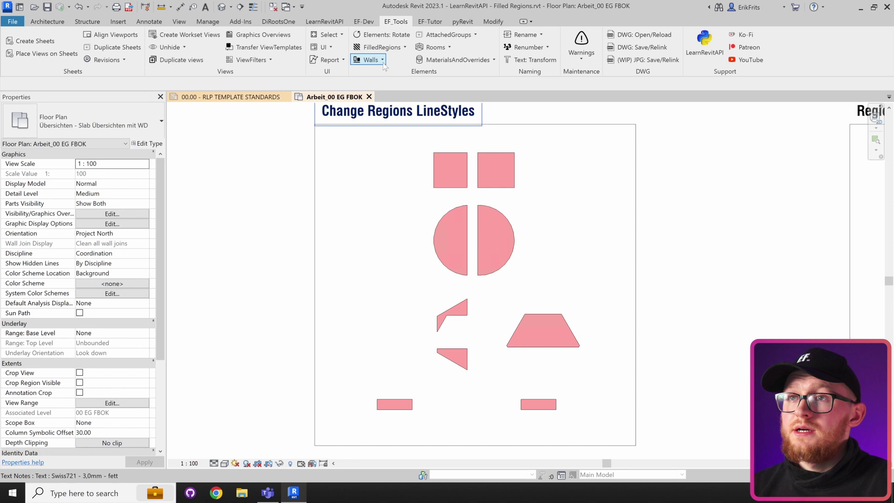
{"action": "left_click", "coordinate": [381, 47]}
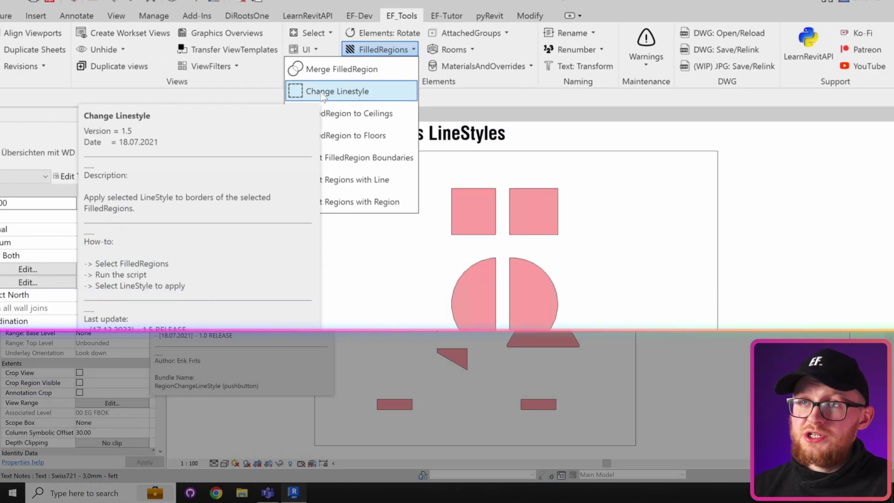
{"action": "left_click", "coordinate": [322, 93]}
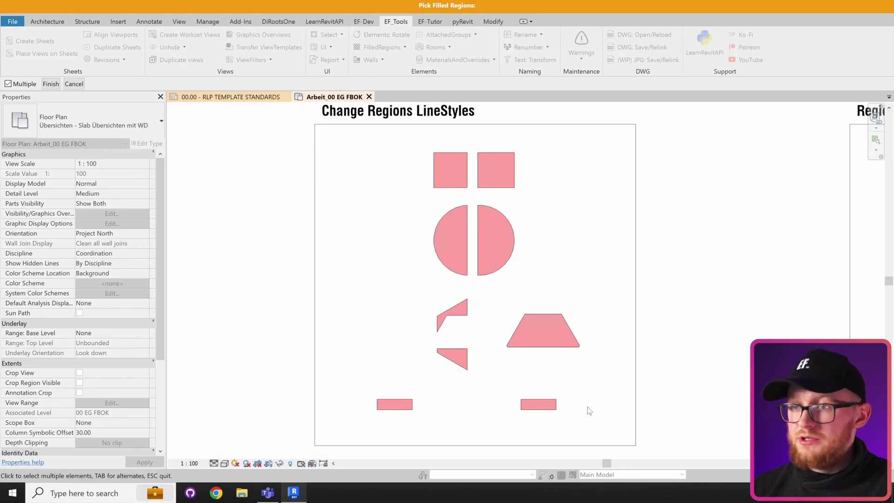
{"action": "left_click_drag", "start_coordinate": [443, 169], "coordinate": [436, 158]}
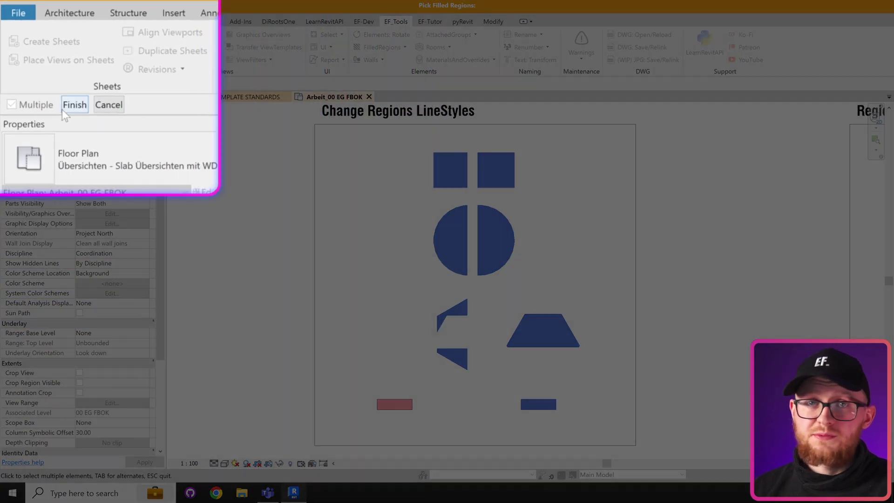
{"action": "left_click", "coordinate": [51, 84]}
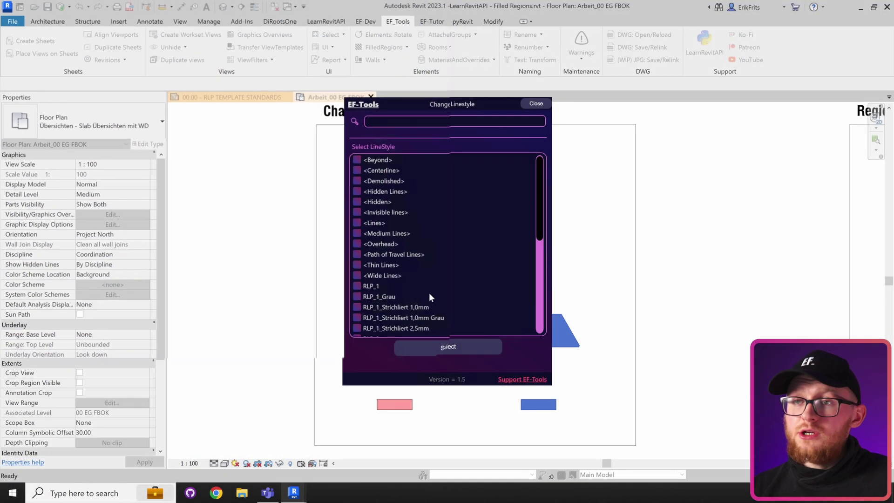
{"action": "left_click_drag", "start_coordinate": [541, 222], "coordinate": [533, 305]}
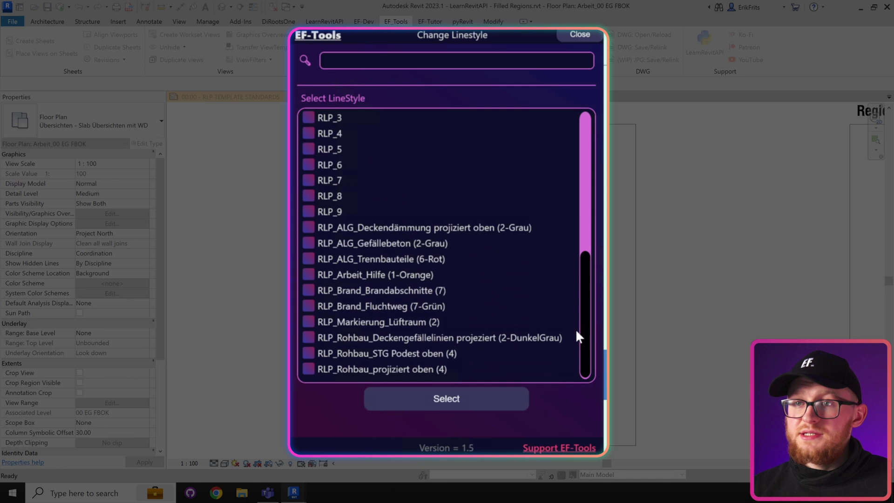
{"action": "left_click", "coordinate": [308, 290]}
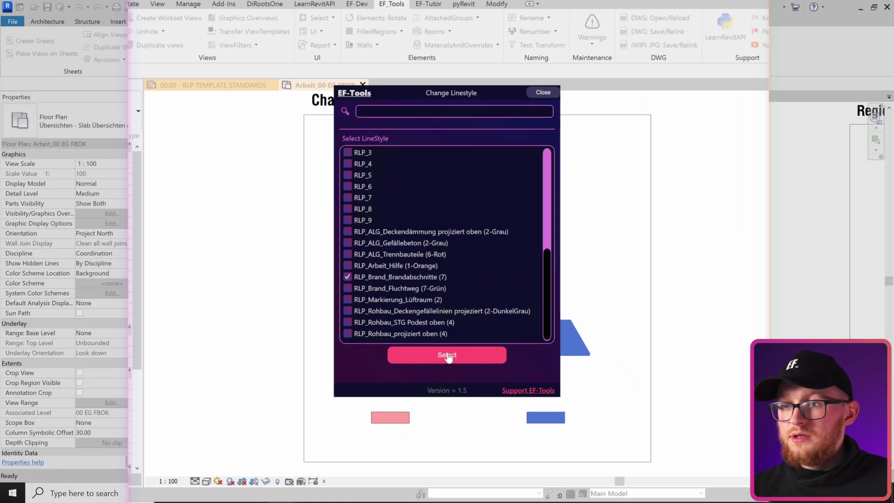
{"action": "left_click", "coordinate": [447, 355]}
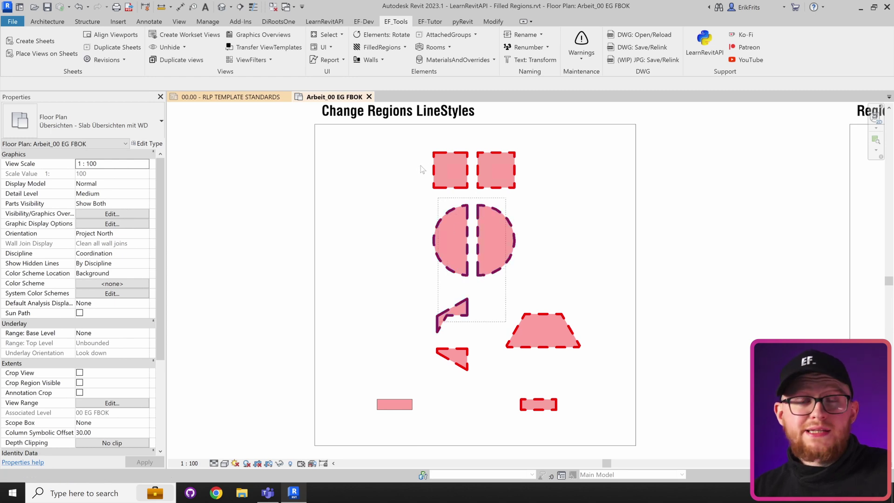
Give the squares, half-circles and notched shape a plain line style and verify their outlines
{"action": "key", "text": "ctrl+Left"}
{"action": "left_click", "coordinate": [396, 21]}
{"action": "left_click", "coordinate": [379, 47]}
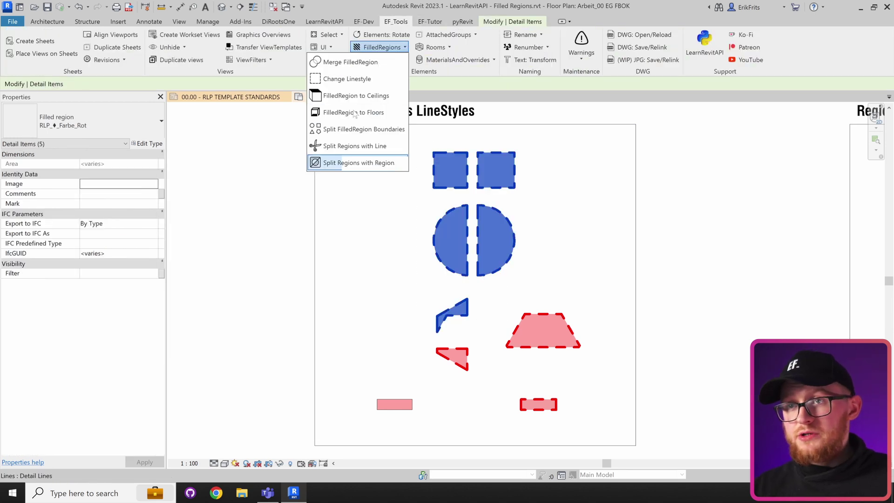
{"action": "left_click", "coordinate": [345, 79]}
{"action": "left_click", "coordinate": [377, 320]}
{"action": "left_click", "coordinate": [447, 347]}
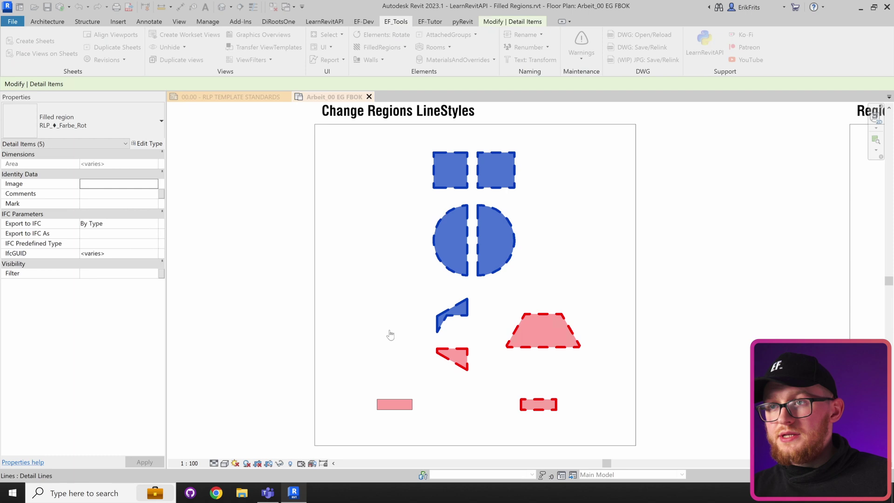
{"action": "key", "text": "Escape"}
{"action": "left_click_drag", "start_coordinate": [411, 155], "coordinate": [411, 154]}
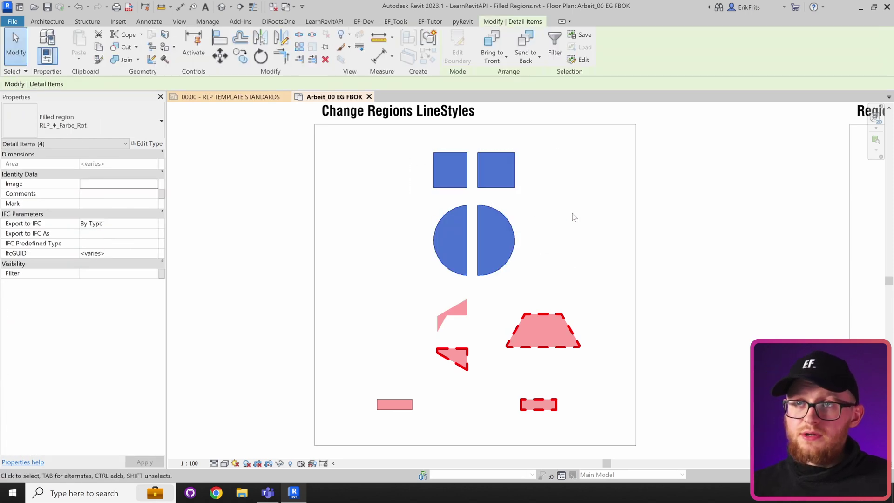
{"action": "left_click", "coordinate": [582, 215]}
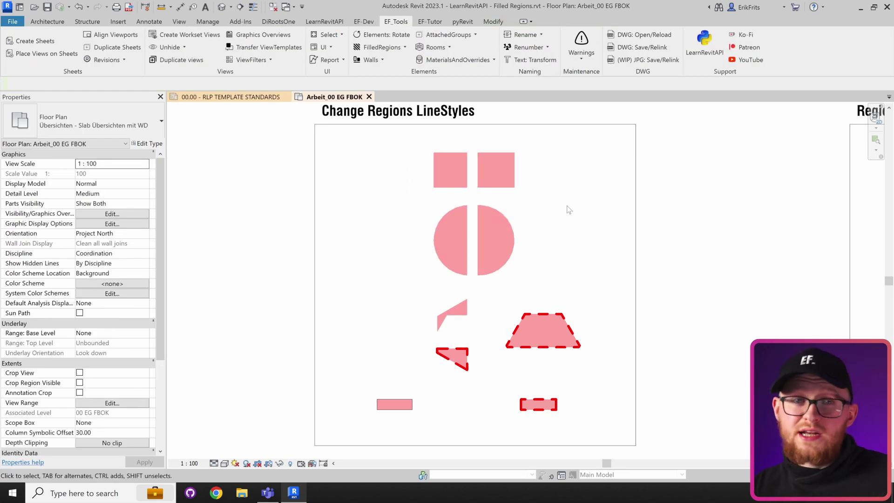
{"action": "middle_click_drag", "start_coordinate": [568, 209], "coordinate": [128, 310]}
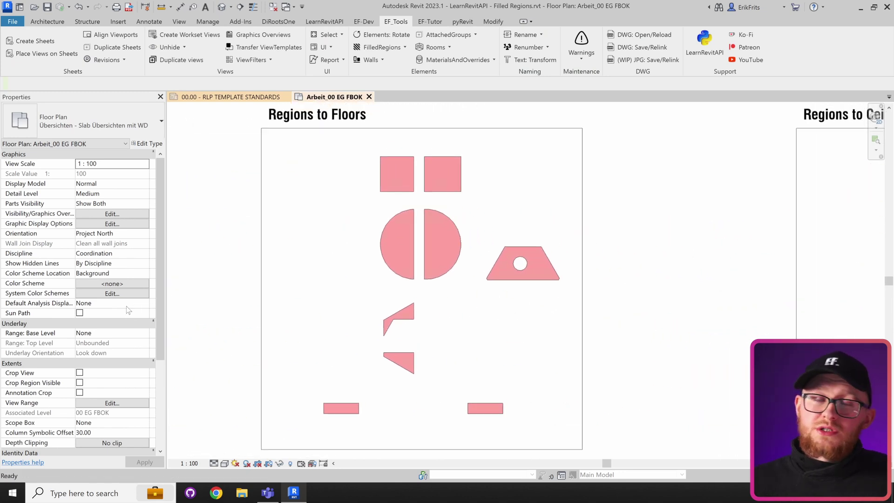
Convert the nine filled regions into STB 20 floors on level 00 EG FBOK
{"action": "left_click", "coordinate": [499, 407]}
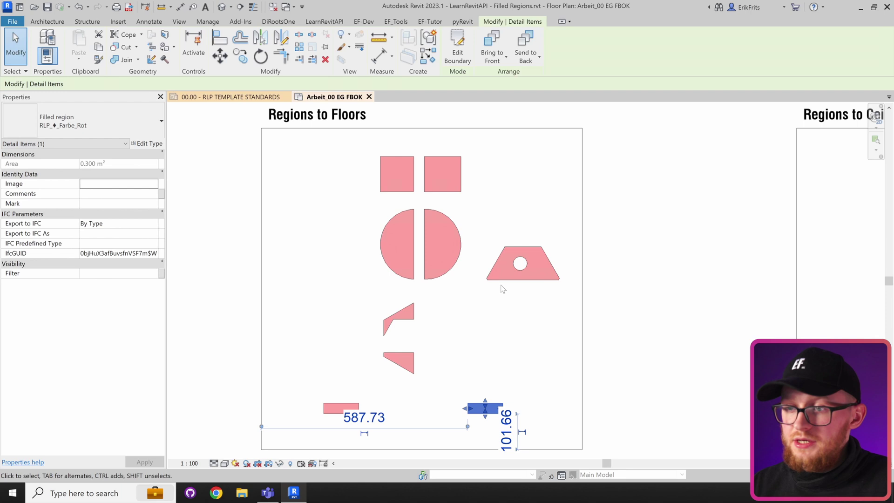
{"action": "left_click", "coordinate": [513, 278]}
{"action": "left_click", "coordinate": [447, 278]}
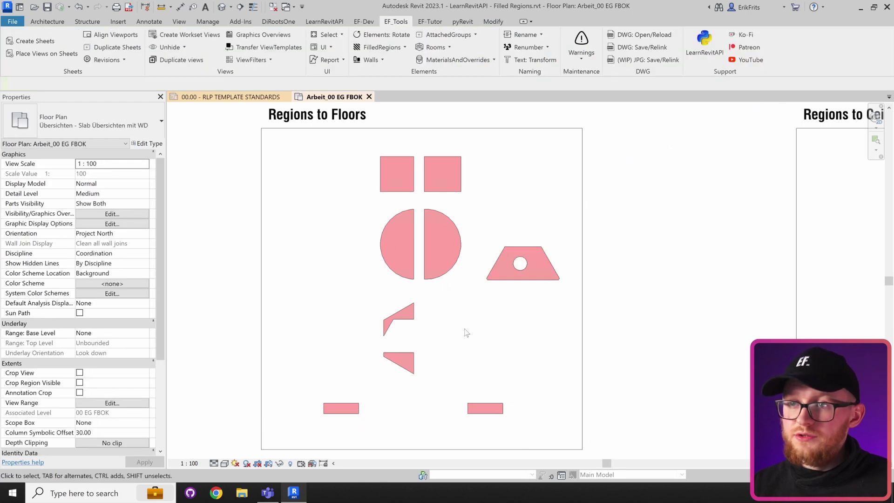
{"action": "left_click", "coordinate": [371, 47]}
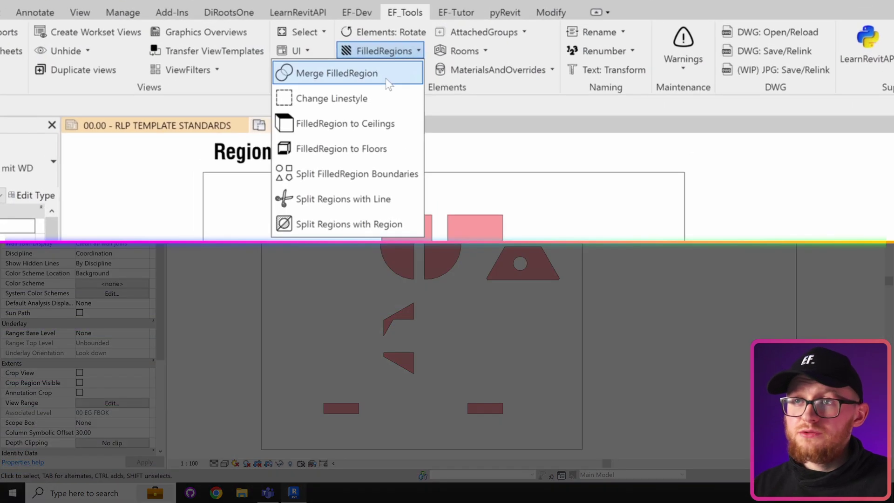
{"action": "left_click", "coordinate": [301, 149]}
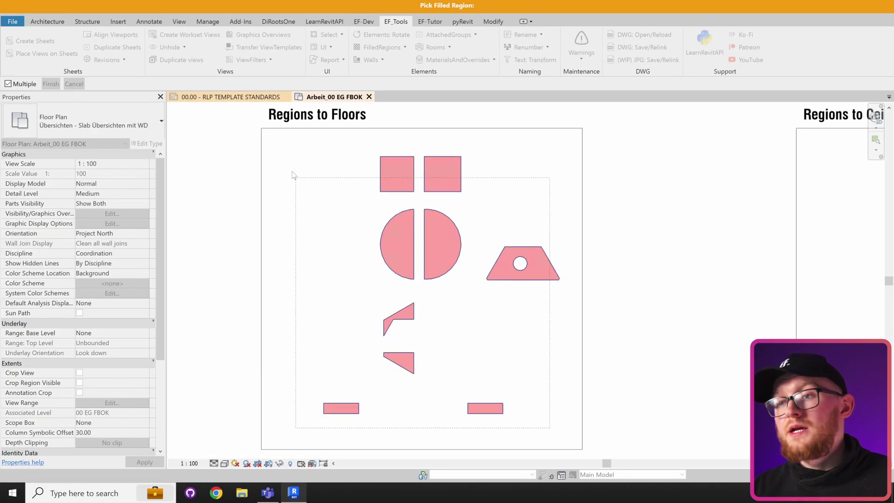
{"action": "left_click_drag", "start_coordinate": [294, 174], "coordinate": [288, 168]}
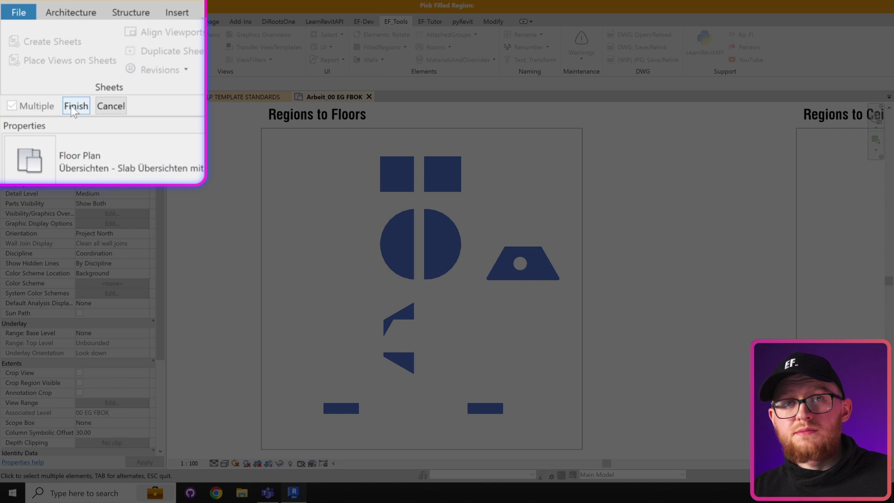
{"action": "left_click", "coordinate": [74, 108]}
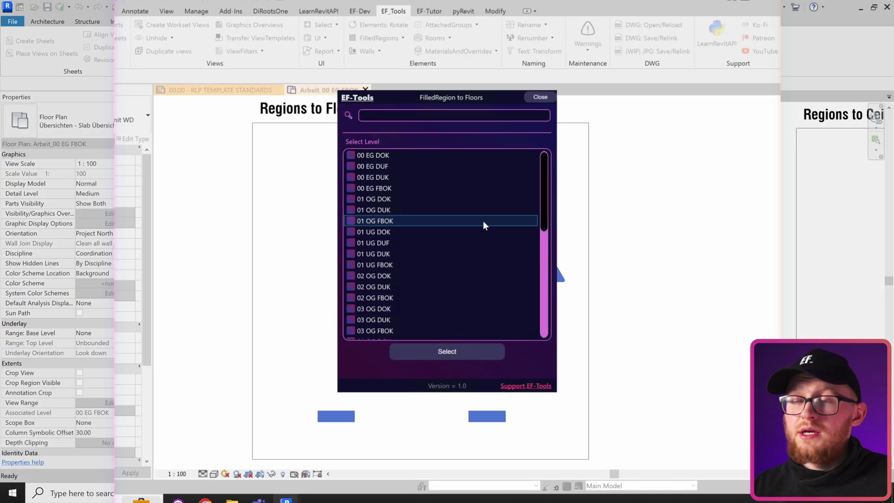
{"action": "left_click", "coordinate": [375, 210]}
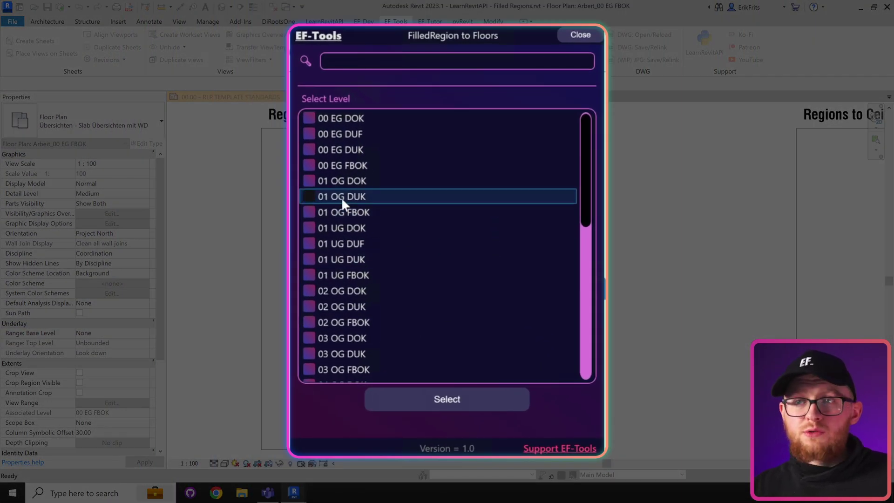
{"action": "left_click", "coordinate": [307, 166]}
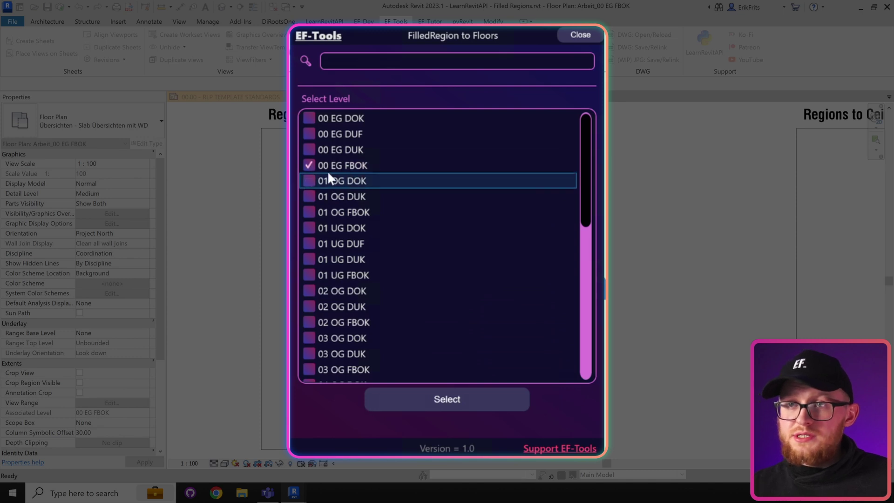
{"action": "left_click", "coordinate": [443, 404]}
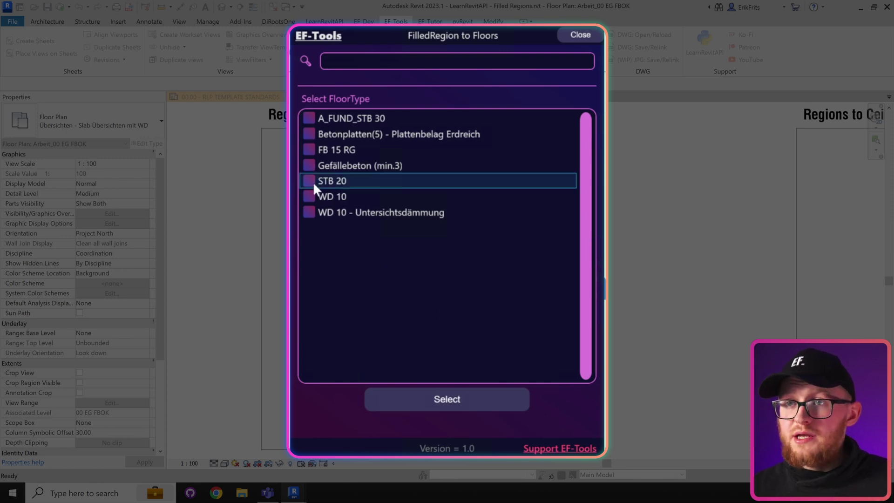
{"action": "left_click", "coordinate": [442, 399]}
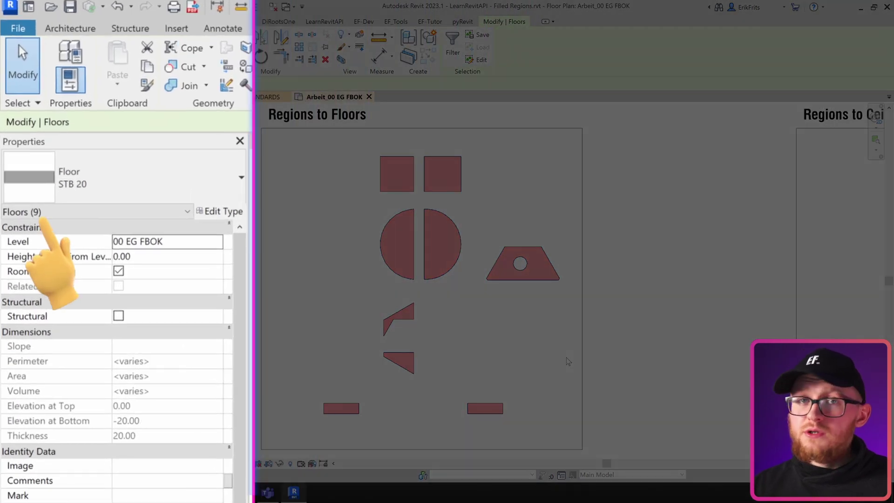
Isolate the new floors to inspect the half-circle floors, then restore hidden elements
{"action": "key", "text": "h"}
{"action": "key", "text": "i"}
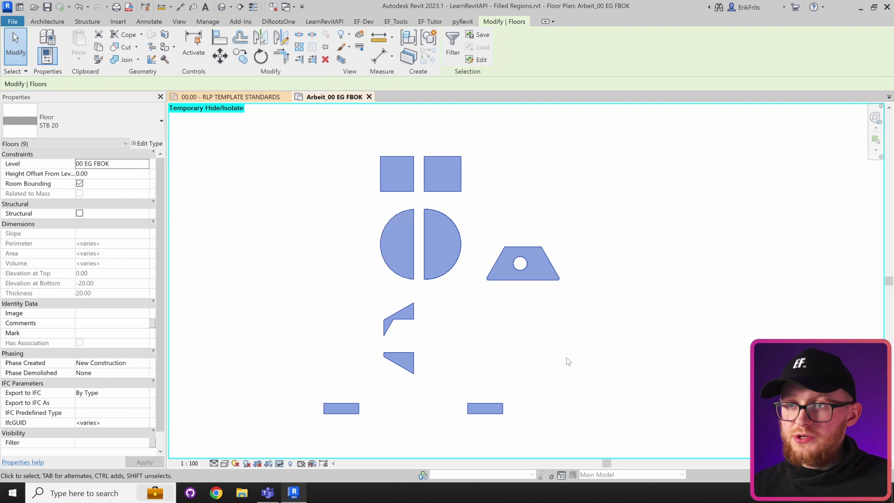
{"action": "left_click", "coordinate": [464, 300]}
{"action": "left_click", "coordinate": [447, 279]}
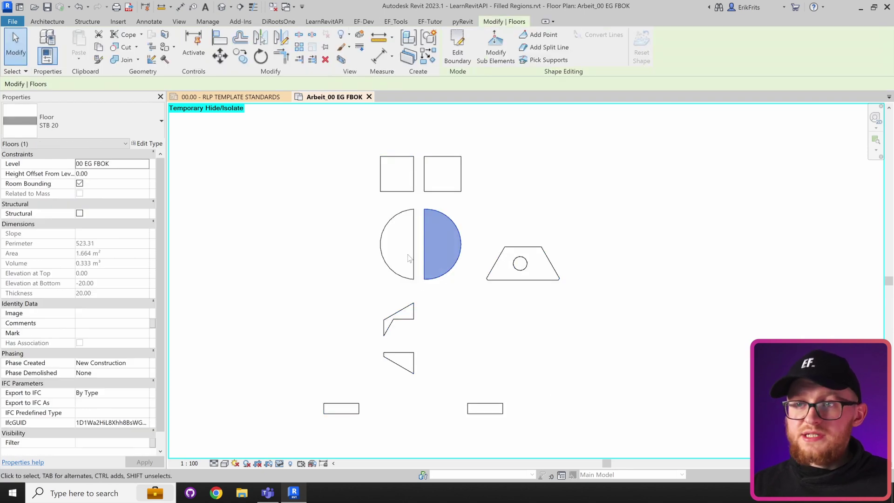
{"action": "left_click", "coordinate": [403, 281]}
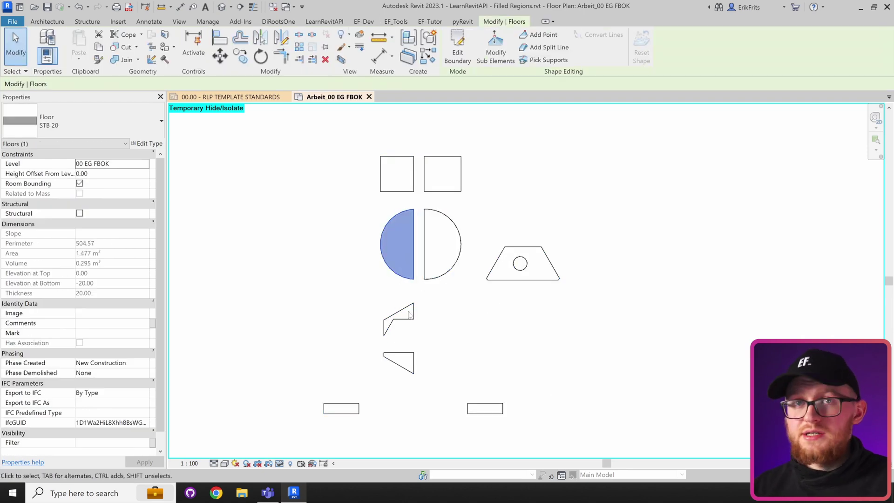
{"action": "key", "text": "h"}
{"action": "key", "text": "r"}
{"action": "left_click", "coordinate": [723, 305]}
Create GK(10) - EI90 ceilings with offset 50 from the nine filled regions
{"action": "middle_click_drag", "start_coordinate": [762, 319], "coordinate": [179, 326]}
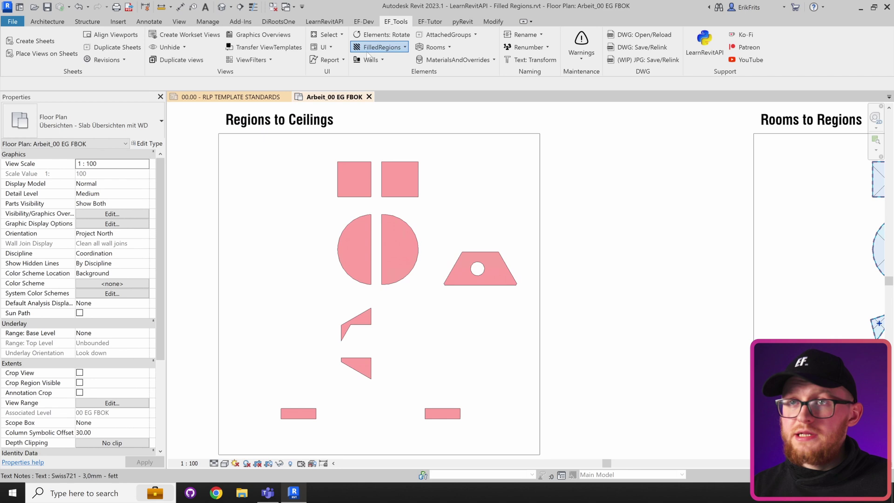
{"action": "left_click", "coordinate": [367, 48]}
{"action": "left_click", "coordinate": [366, 91]}
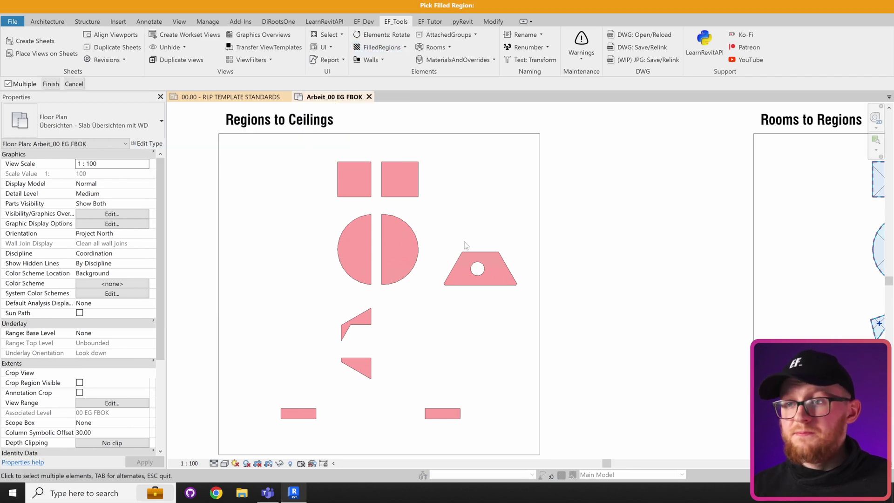
{"action": "left_click_drag", "start_coordinate": [259, 168], "coordinate": [259, 168]}
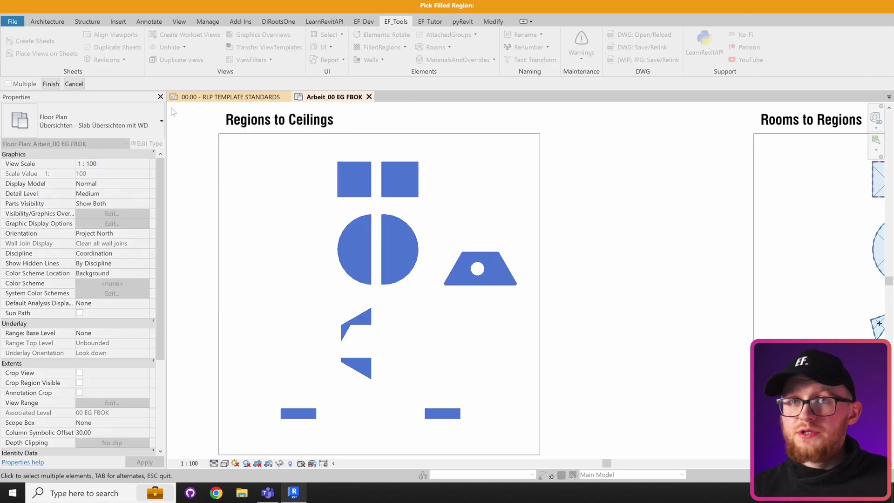
{"action": "left_click", "coordinate": [52, 84]}
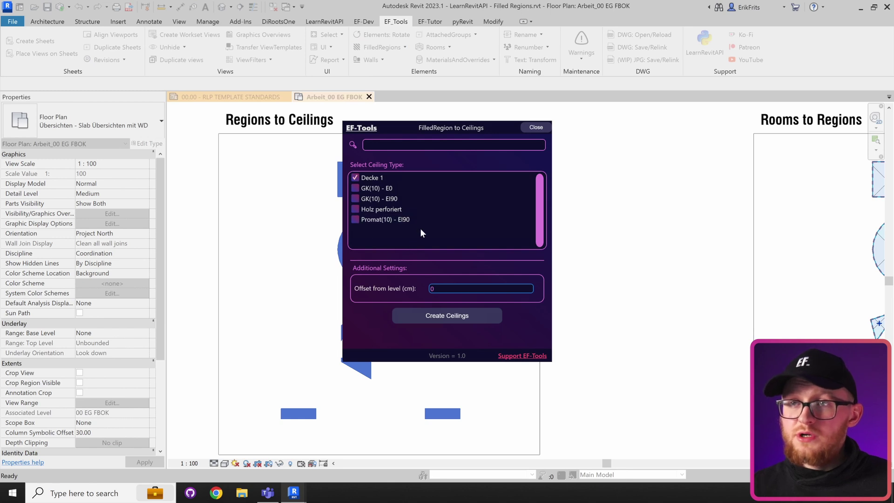
{"action": "left_click", "coordinate": [408, 202]}
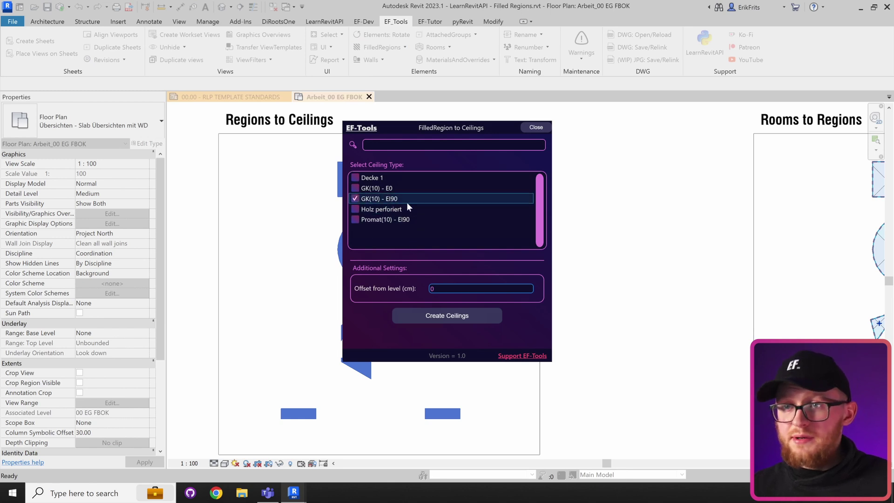
{"action": "double_click", "coordinate": [474, 292]}
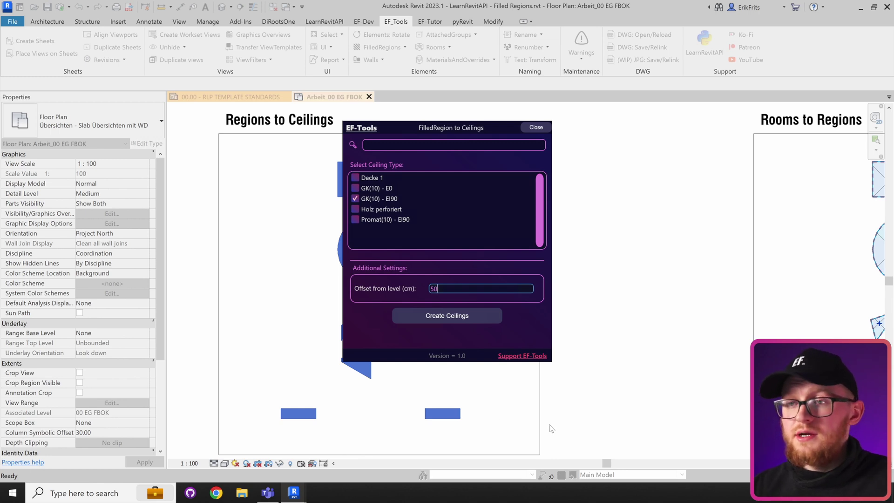
{"action": "left_click", "coordinate": [441, 317]}
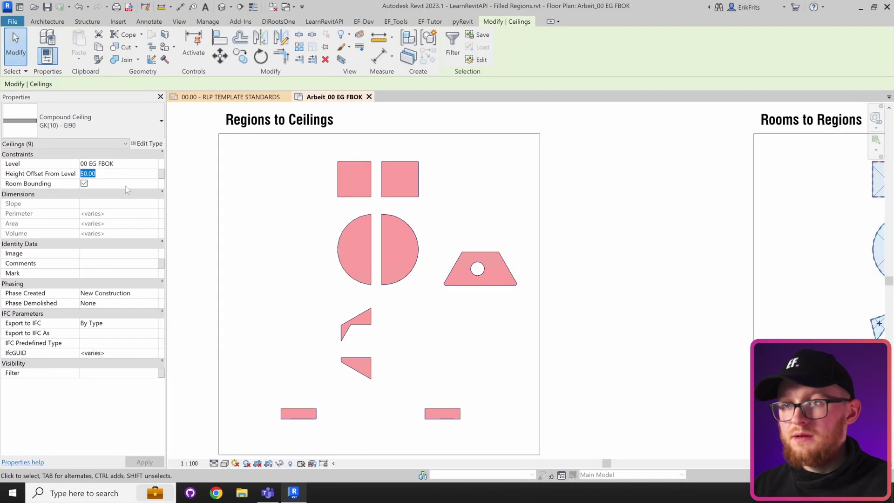
Isolate the new ceilings and inspect the two half-circle ceilings
{"action": "key", "text": "h"}
{"action": "key", "text": "i"}
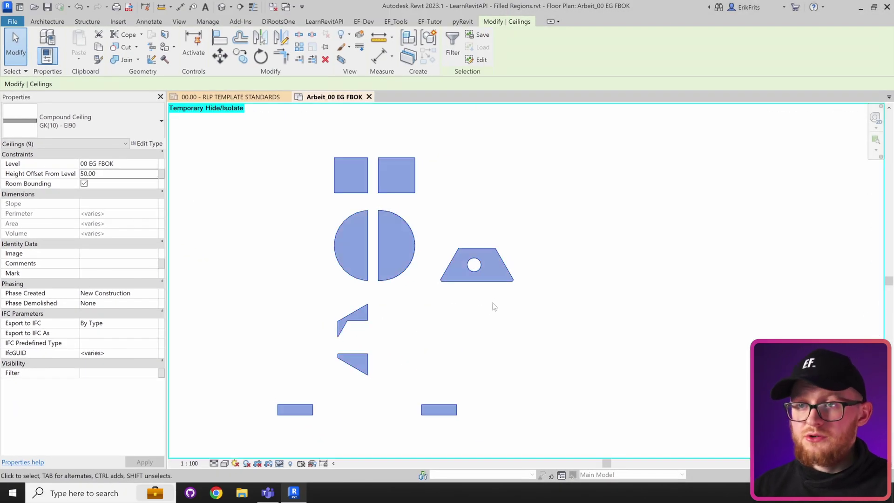
{"action": "key", "text": "Escape"}
{"action": "left_click", "coordinate": [408, 275]}
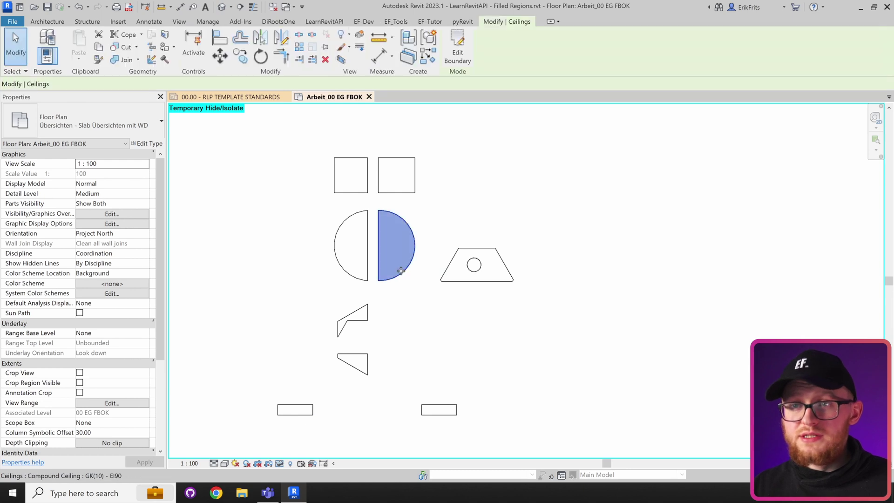
{"action": "left_click", "coordinate": [351, 279]}
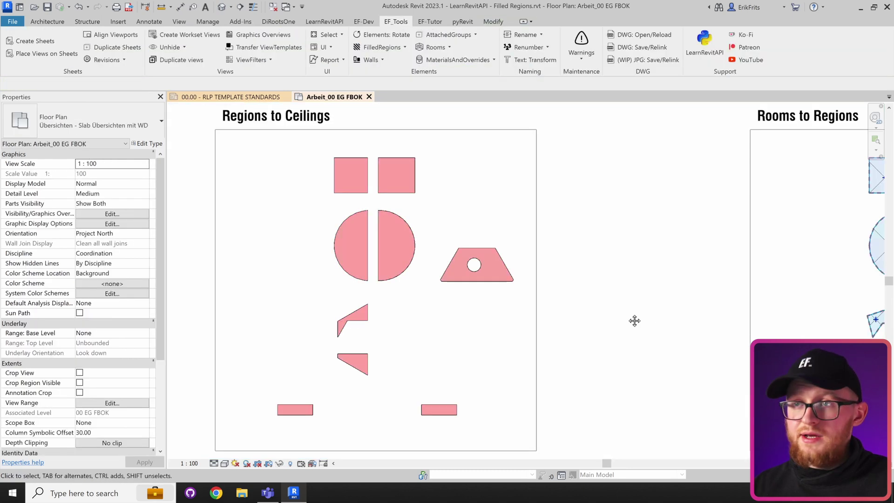
Select all seven rooms on the Rooms to Regions board to check them
{"action": "middle_click_drag", "start_coordinate": [635, 320], "coordinate": [170, 313]}
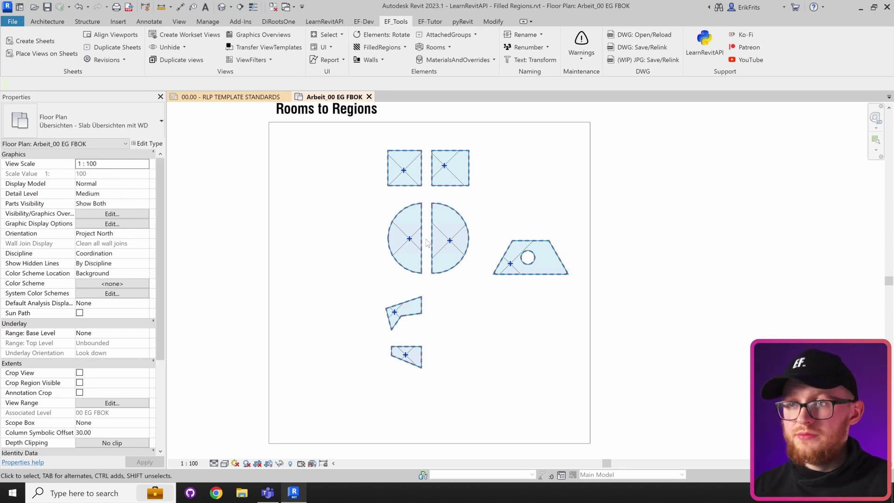
{"action": "left_click", "coordinate": [454, 272]}
{"action": "key", "text": "s"}
{"action": "key", "text": "a"}
{"action": "left_click", "coordinate": [507, 359]}
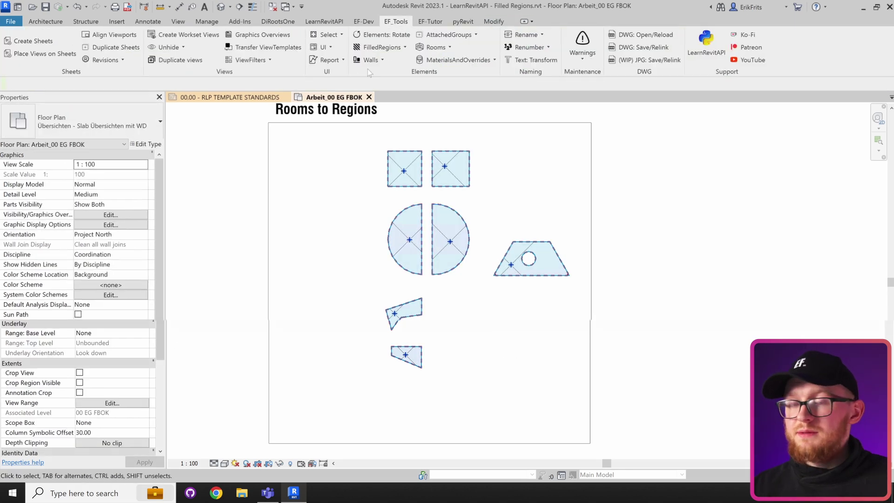
Convert the seven rooms into RLP_O_PP_STB filled regions with Rooms to Regions
{"action": "left_click", "coordinate": [404, 47]}
{"action": "left_click", "coordinate": [484, 51]}
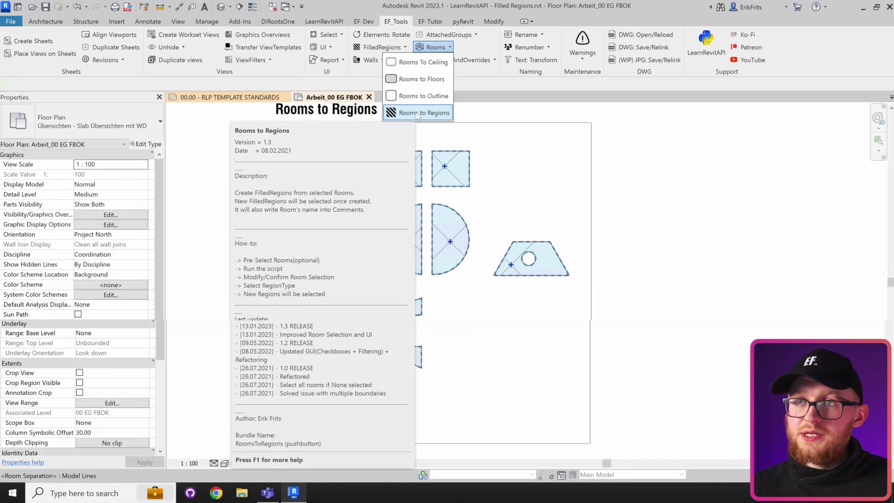
{"action": "left_click", "coordinate": [416, 113]}
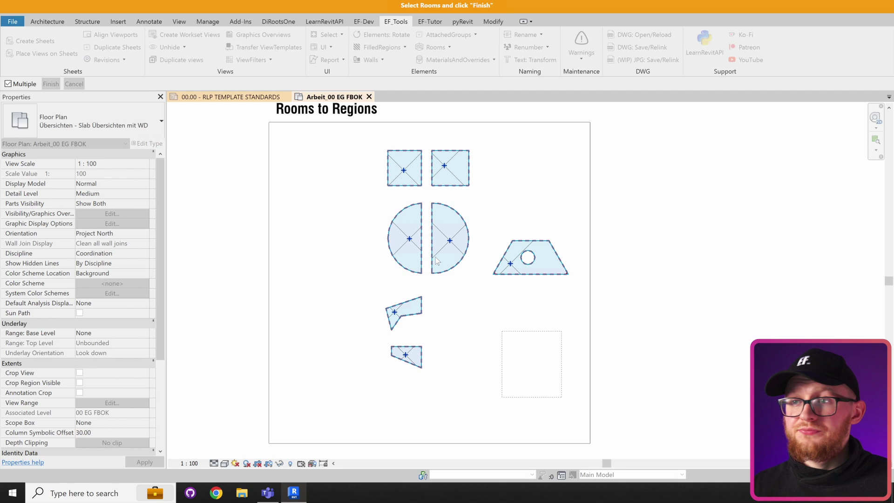
{"action": "left_click_drag", "start_coordinate": [322, 138], "coordinate": [322, 137]}
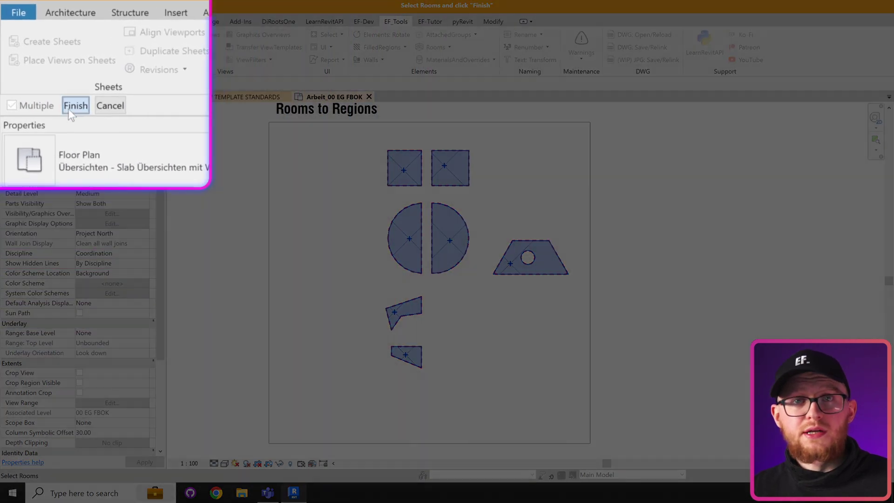
{"action": "left_click", "coordinate": [51, 84]}
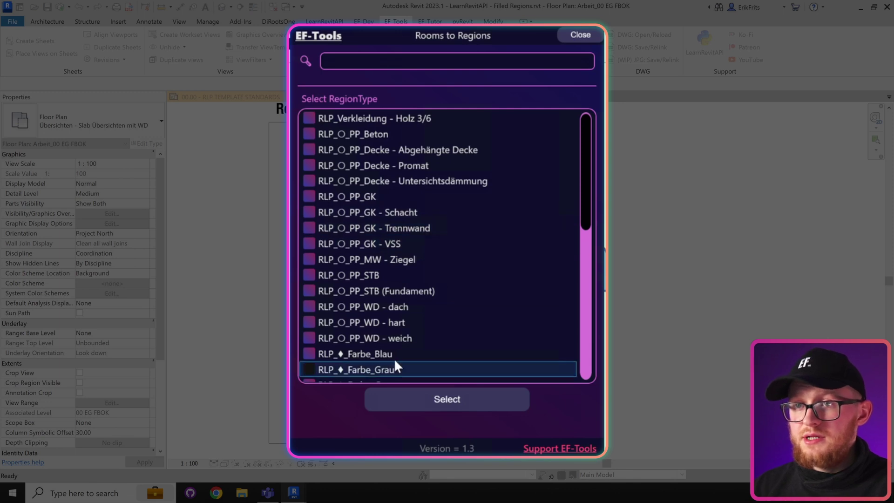
{"action": "left_click", "coordinate": [355, 264]}
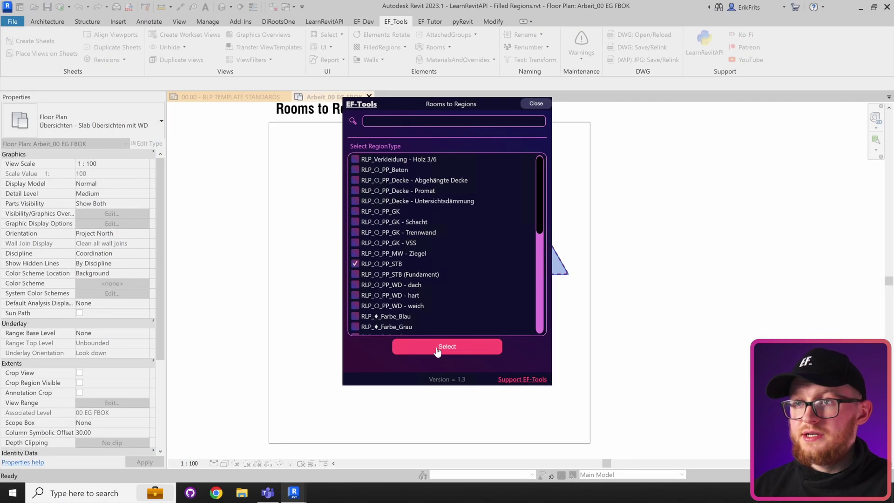
{"action": "left_click", "coordinate": [438, 347]}
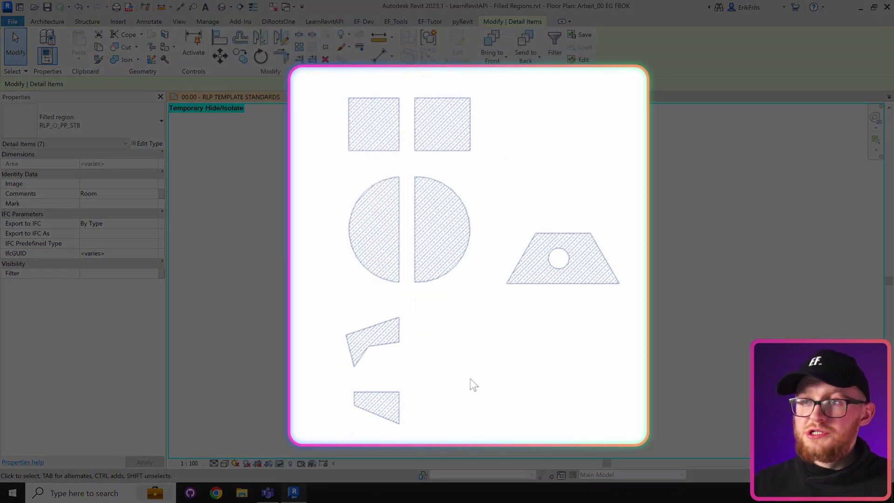
{"action": "left_click", "coordinate": [464, 261]}
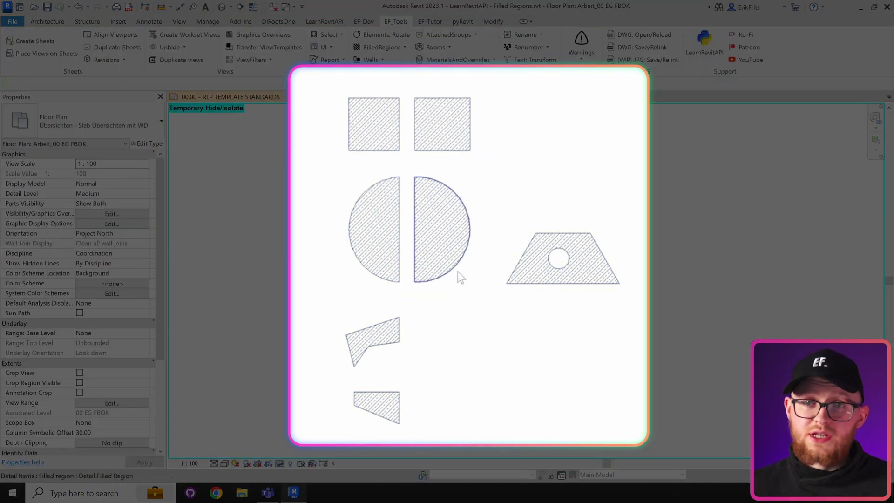